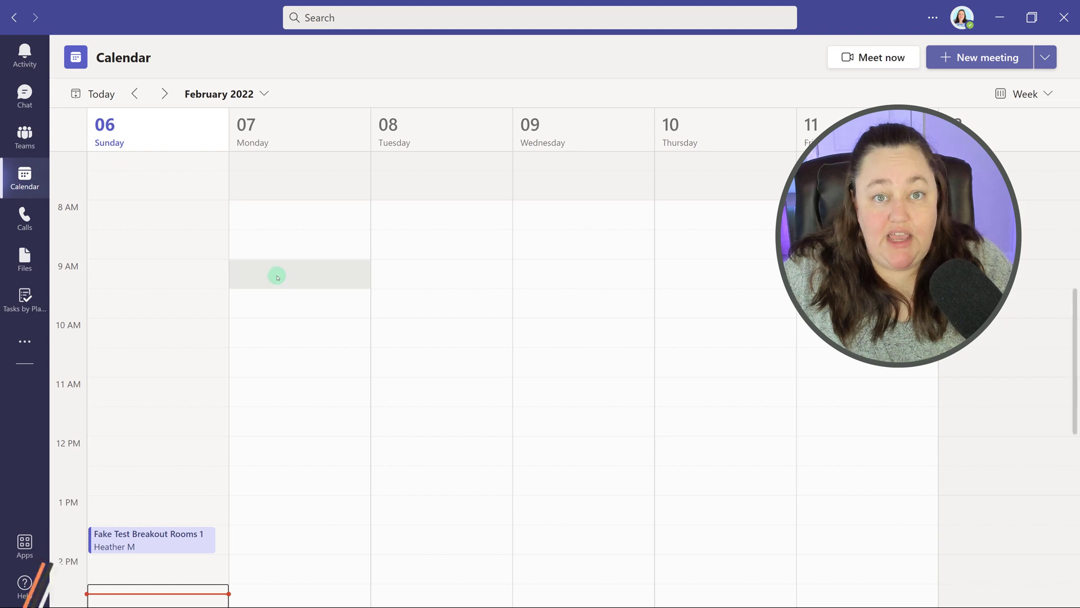
Create a Monday 9–10 AM meeting titled 'Teams Breakout Rooms' and add two required attendees
drag(278, 275, 273, 304)
text(Teams Breakout Rooms)
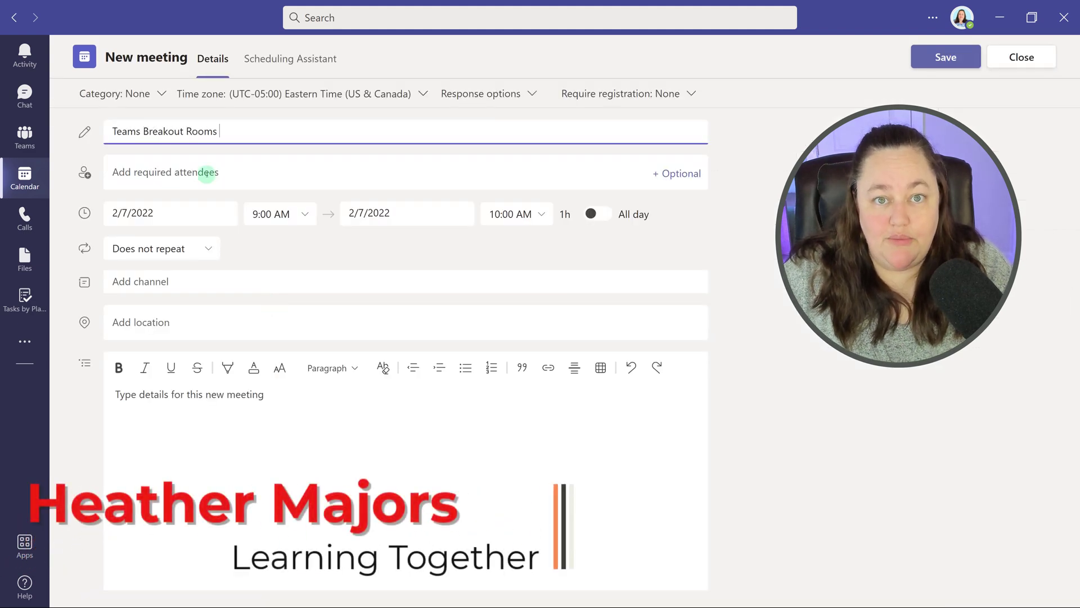
click(207, 172)
text(Jessic)
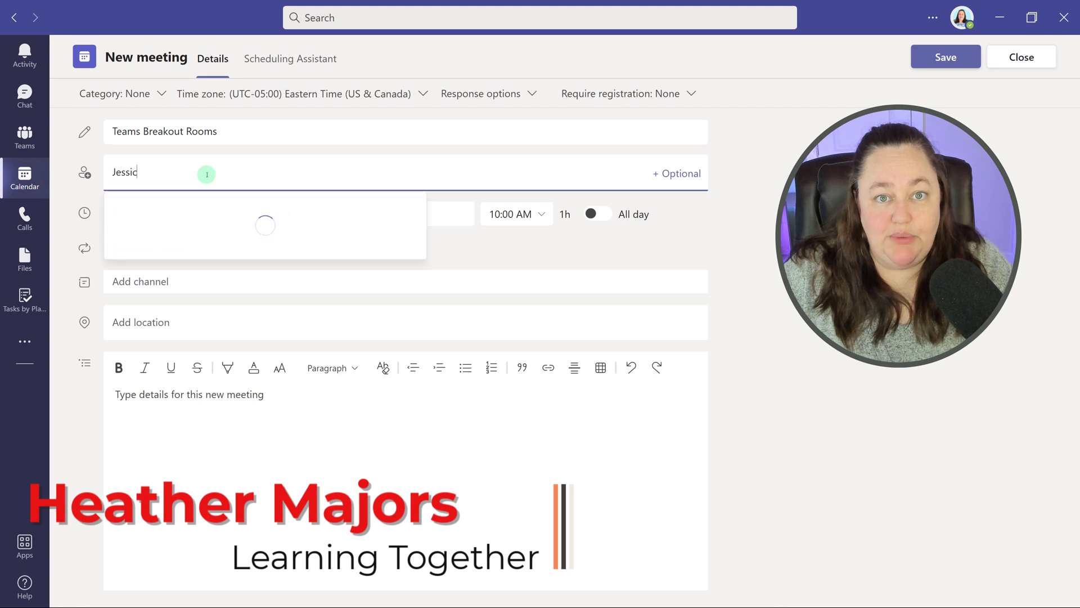
key(Return)
text(Kerrie)
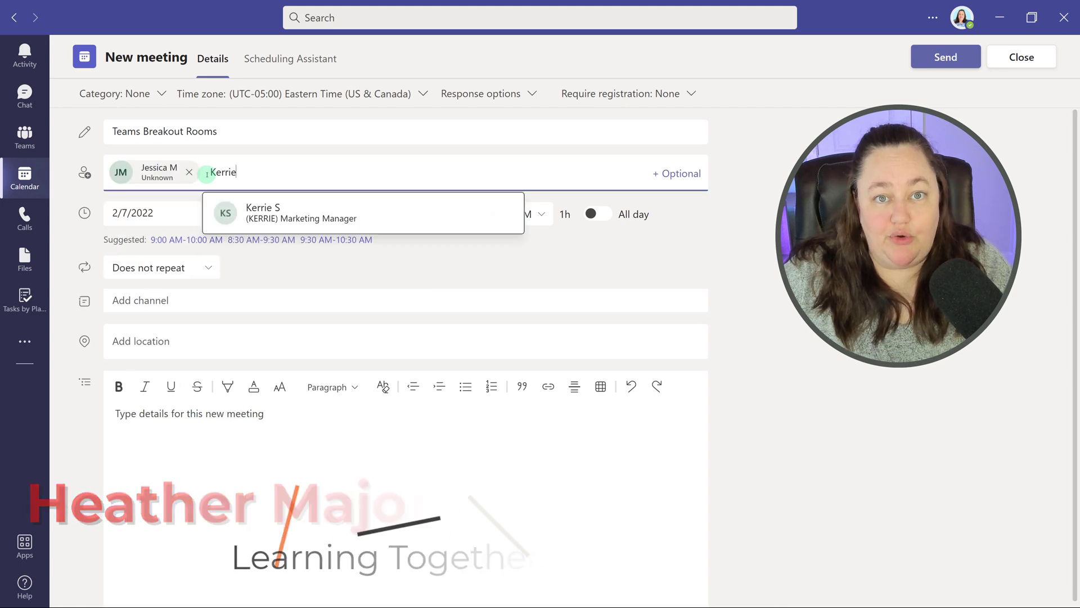
key(Return)
Add the third and fourth required attendees to the meeting
text(Harry)
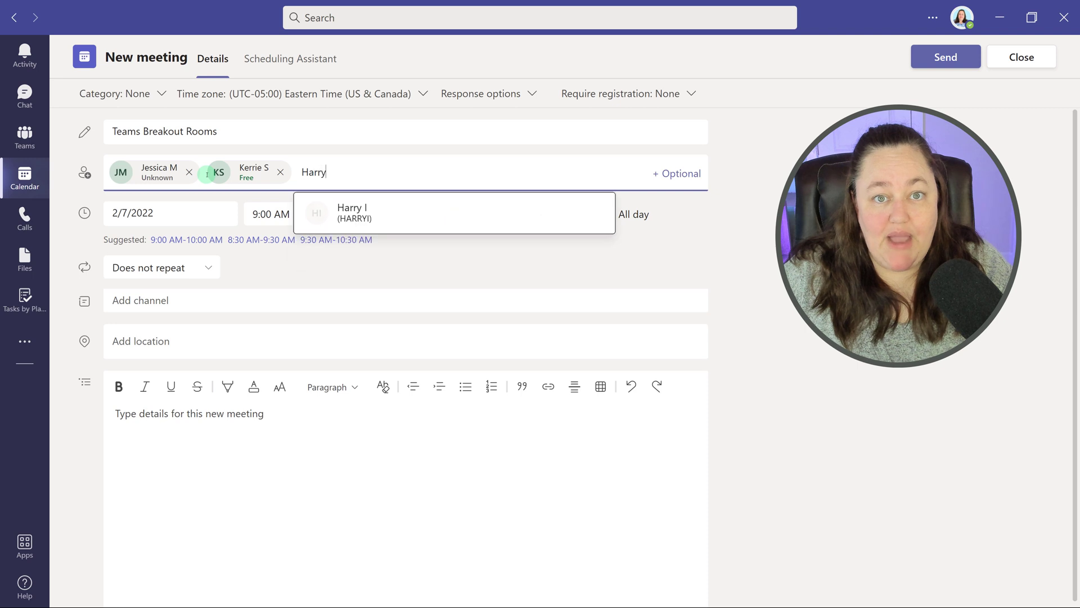
key(Return)
text(Nestor)
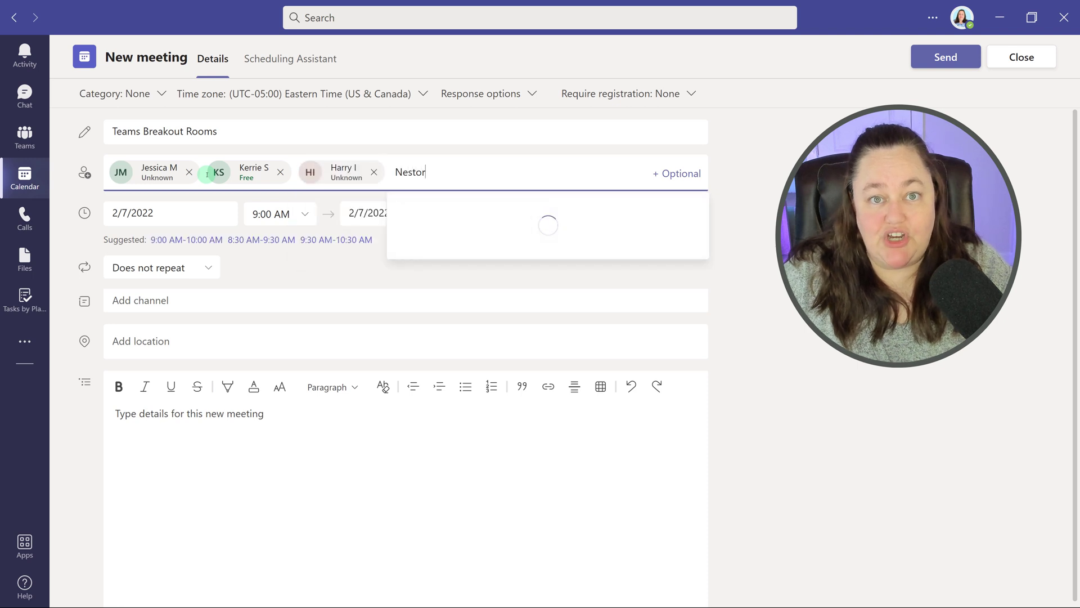
key(Return)
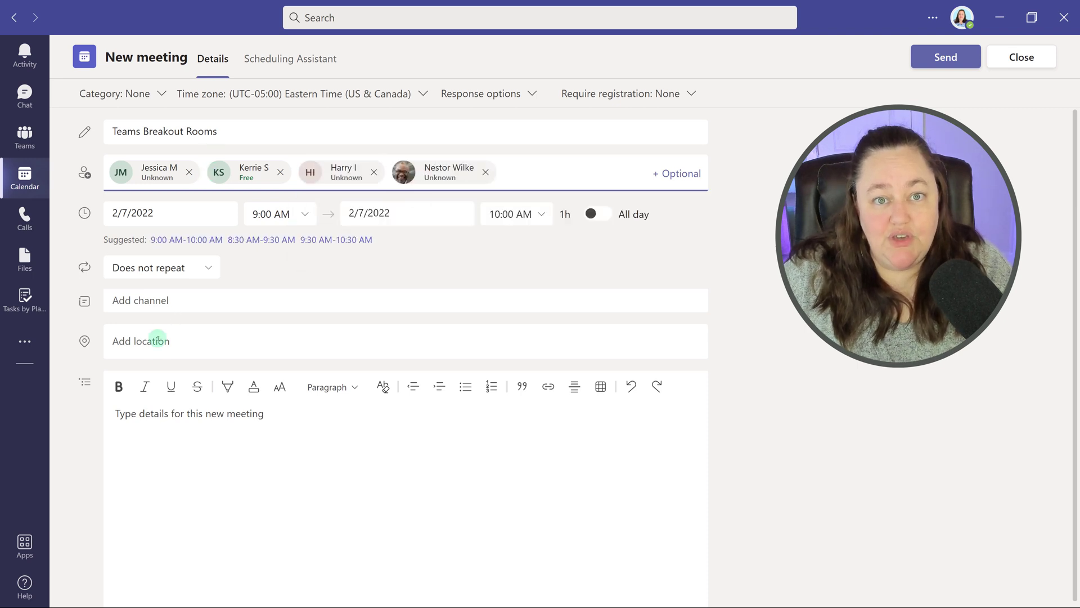
Write a details note about breakout rooms and send the invitation
click(155, 416)
text(P)
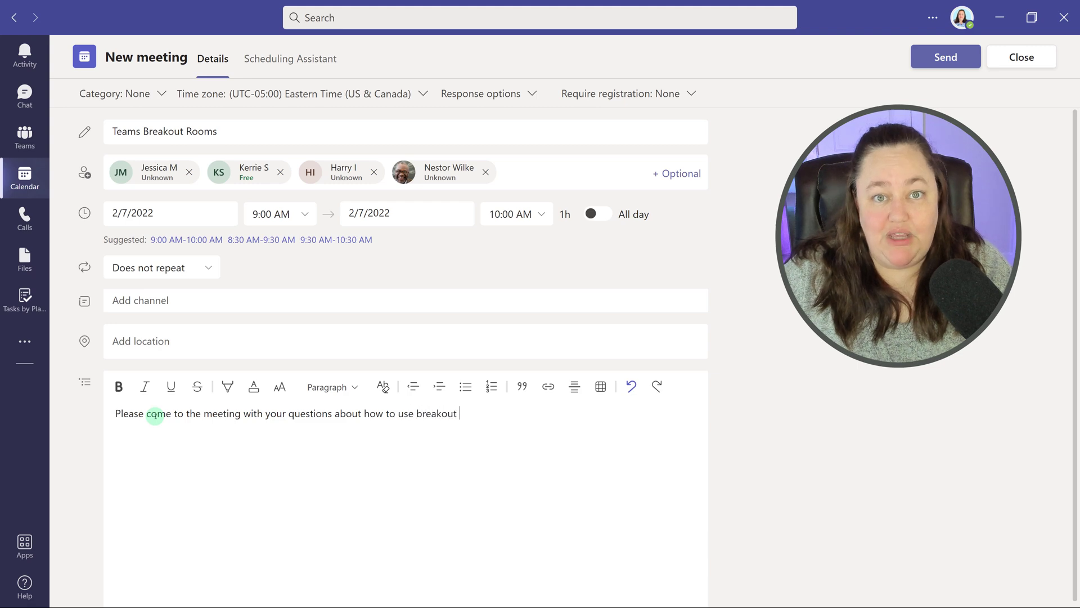
text(rooms.)
click(932, 64)
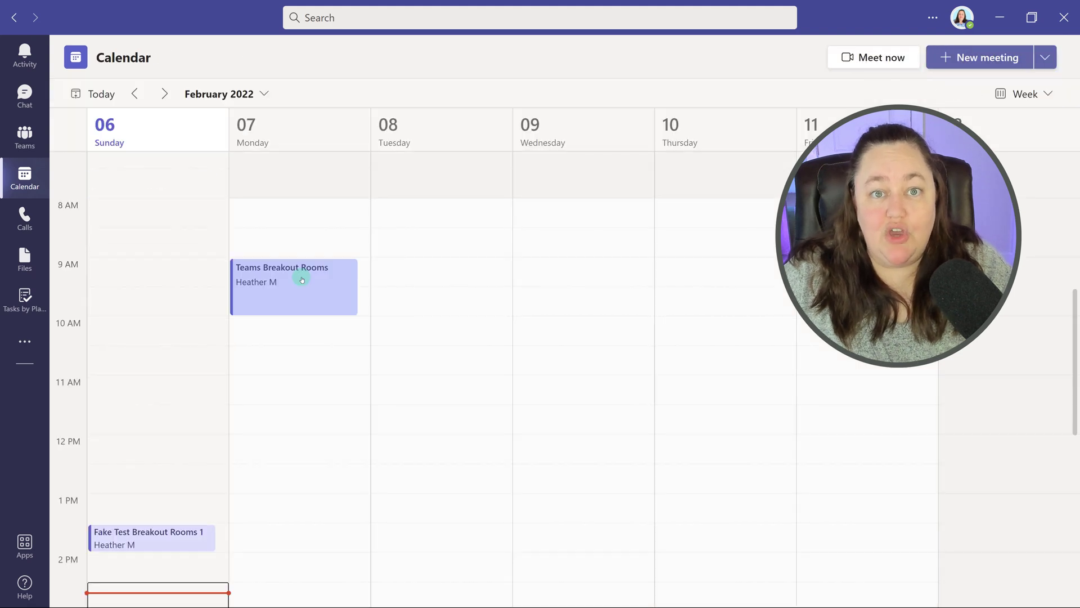
Open the Teams Breakout Rooms event from the Monday calendar slot
double_click(302, 277)
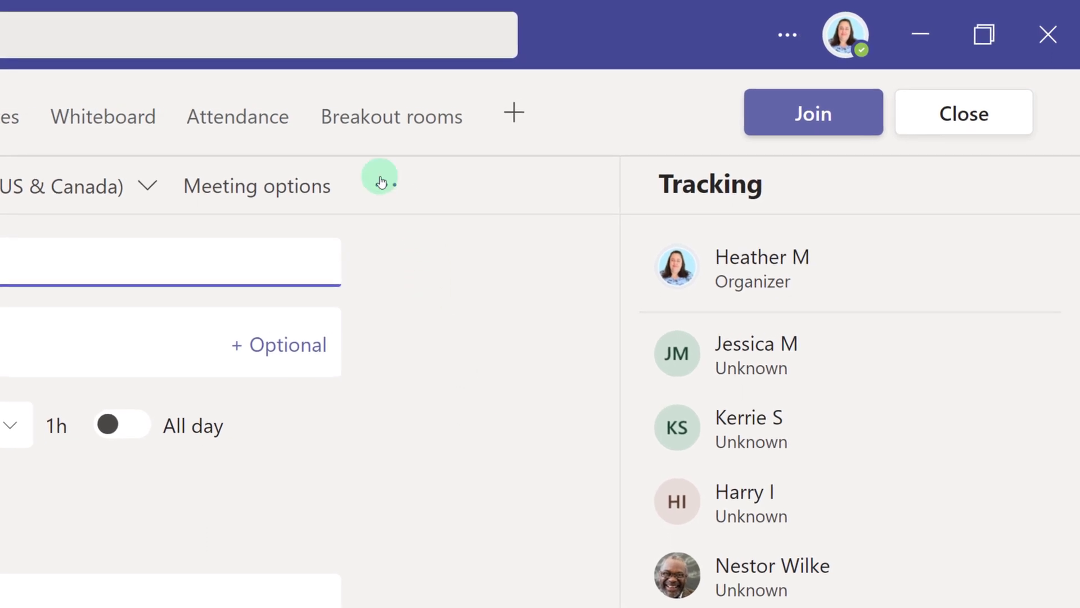
Create breakout rooms with the room count left at 2, producing Room 1 and Room 2
click(369, 128)
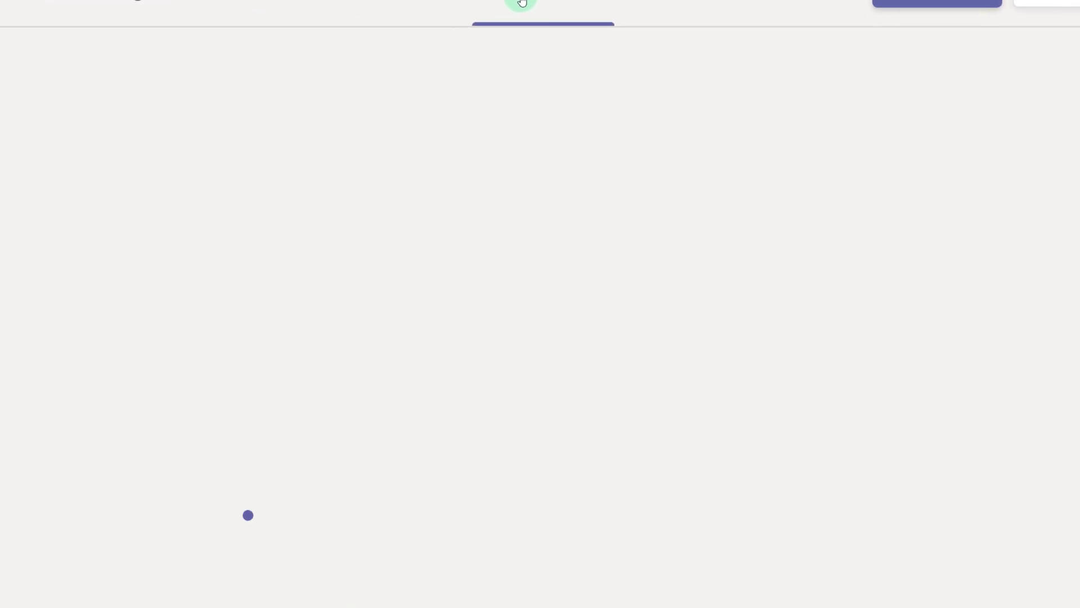
click(412, 543)
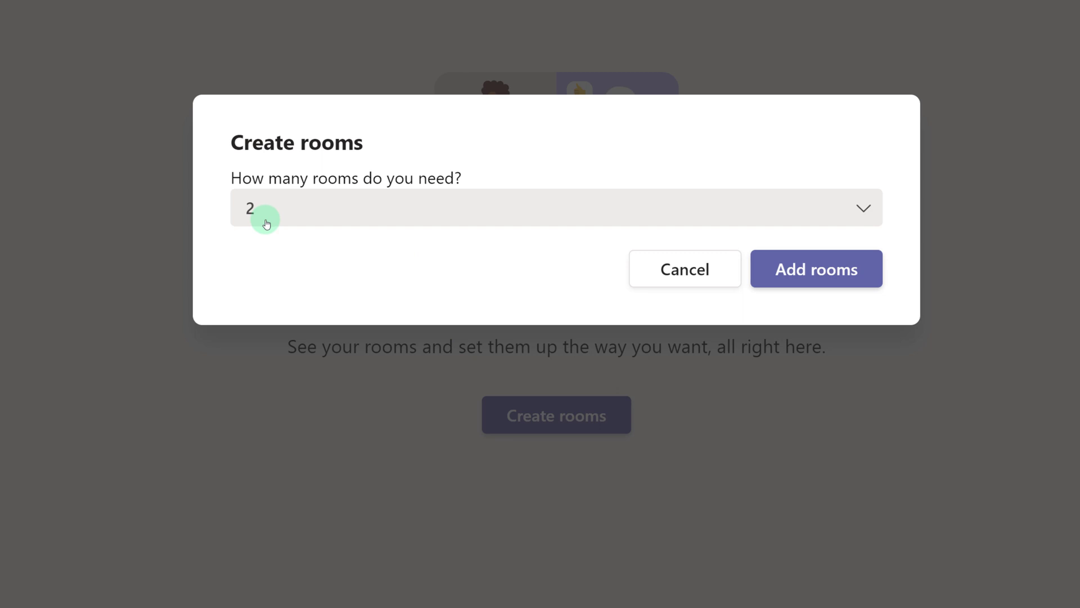
click(863, 209)
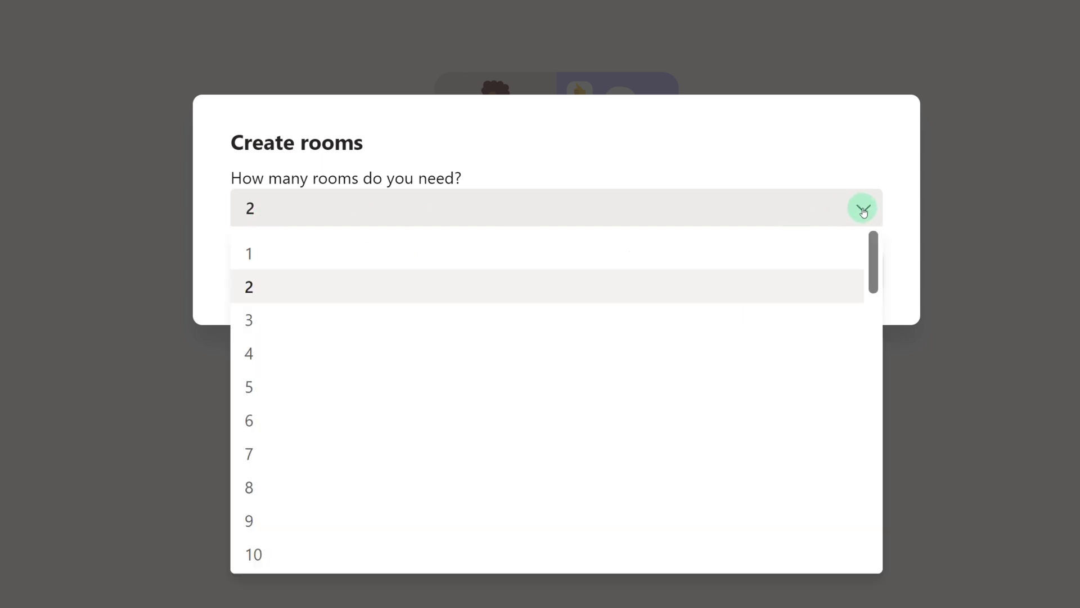
scroll(290, 439, down, 1)
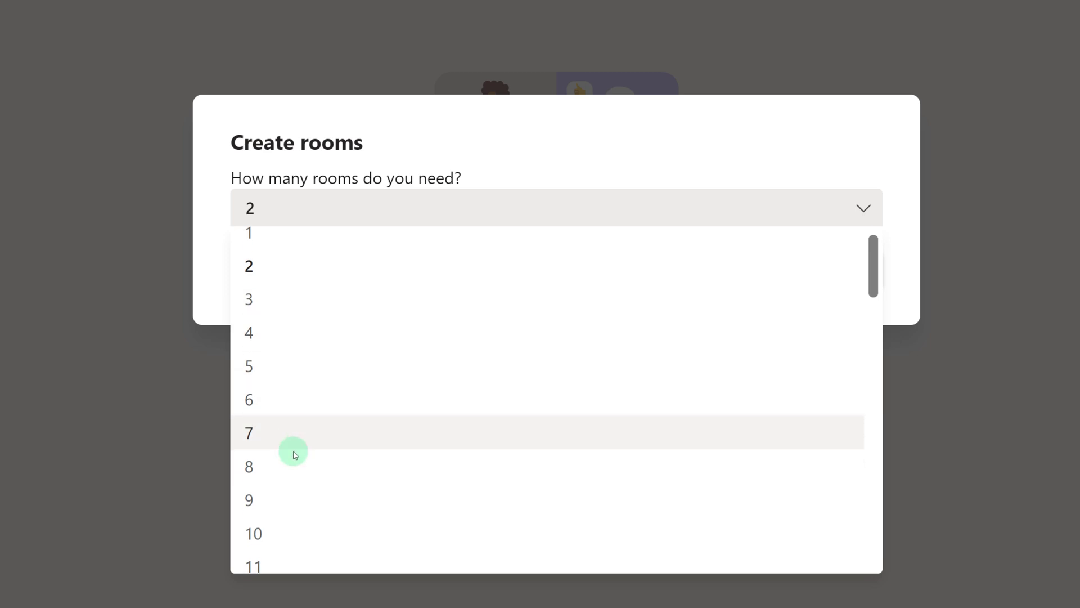
scroll(294, 454, down, 10)
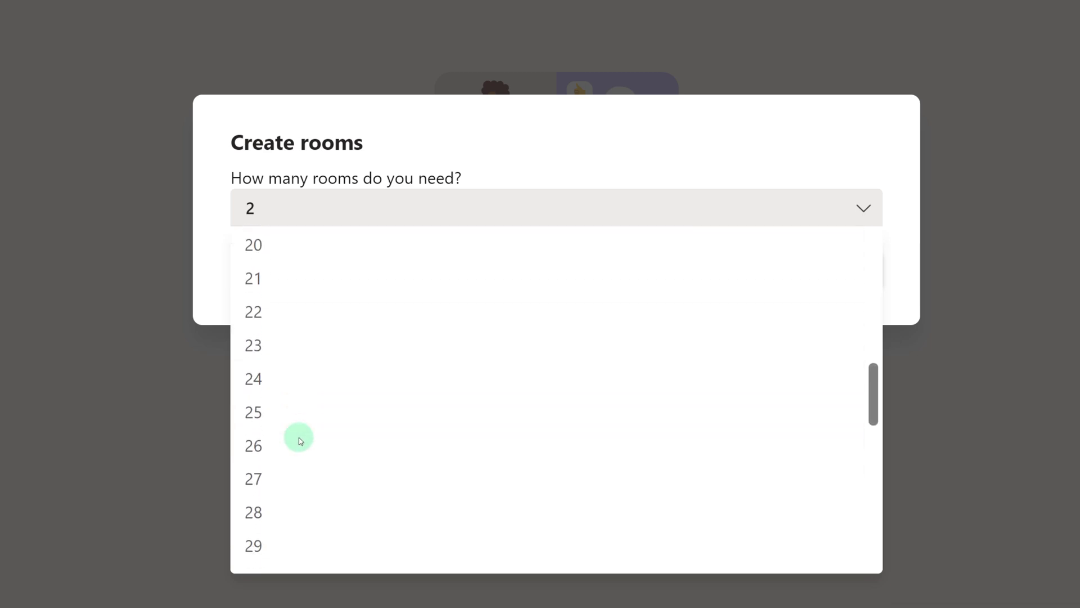
scroll(299, 438, down, 10)
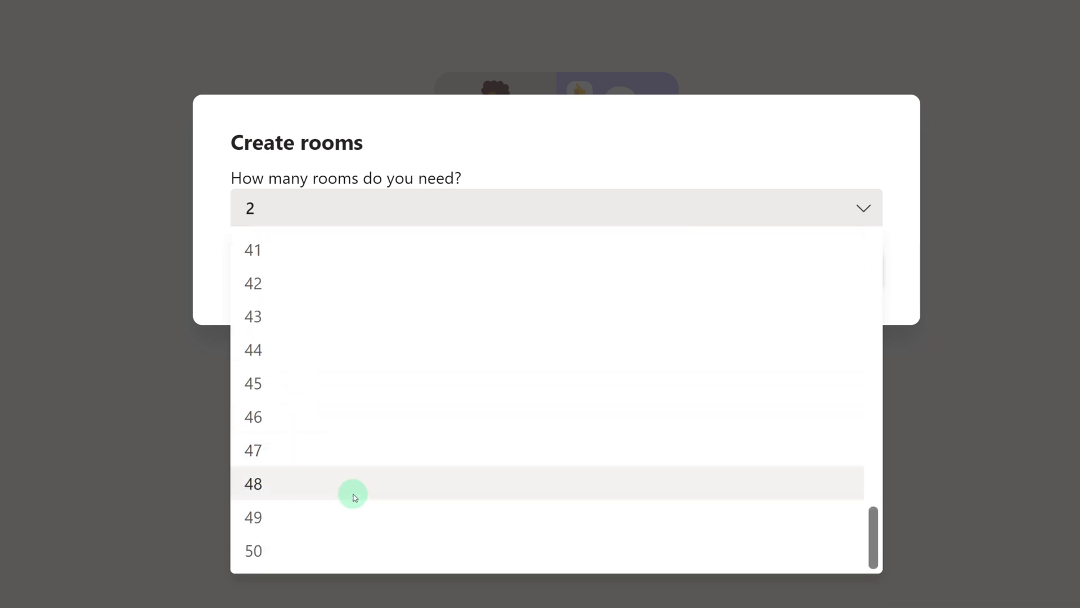
click(863, 210)
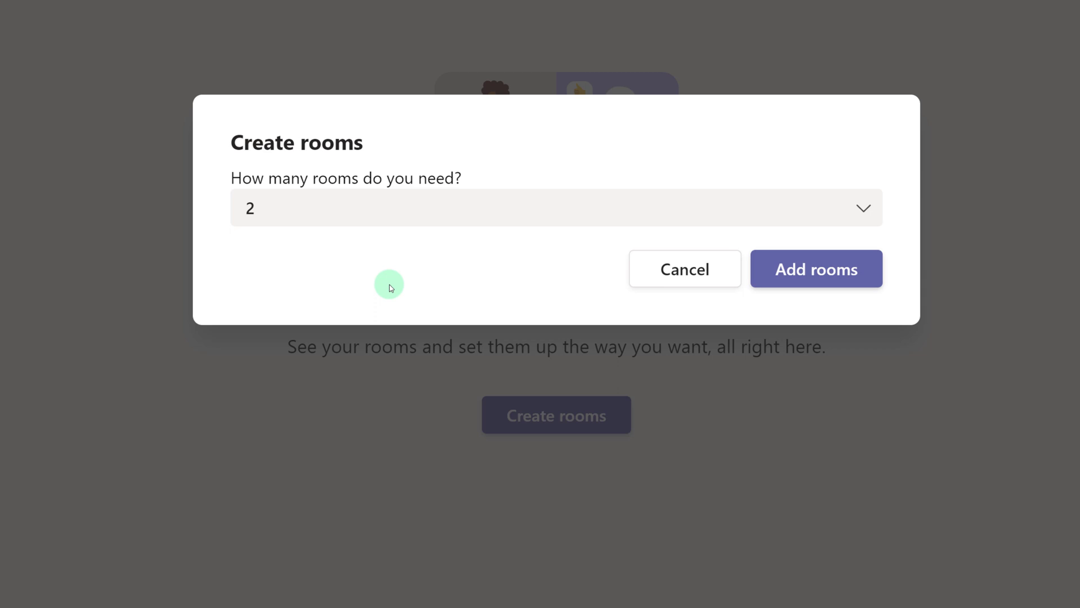
click(828, 276)
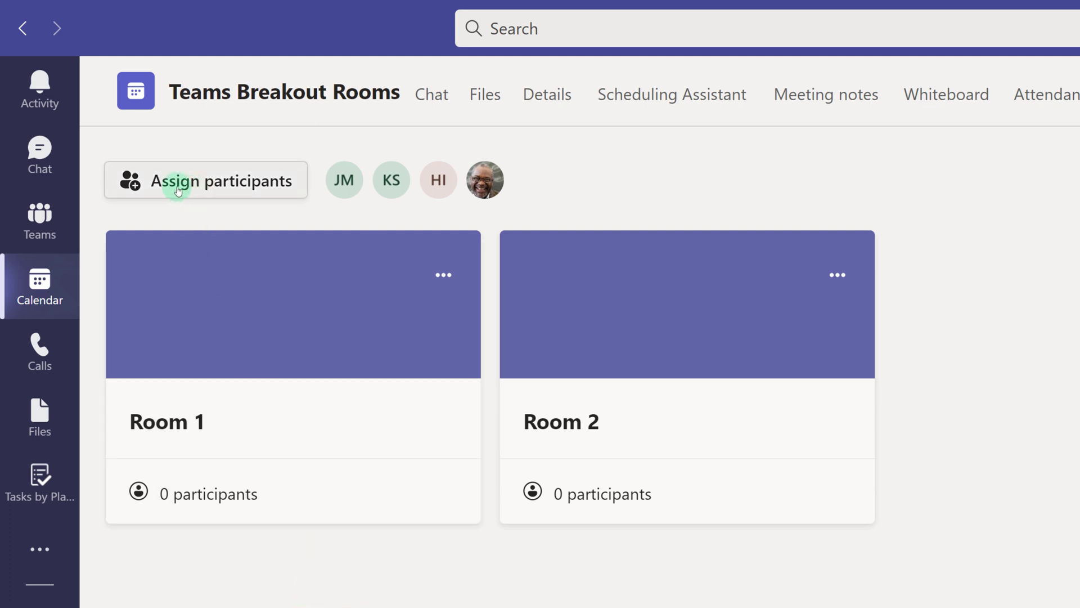
Choose manual assignment and put the first and third participants in Room 1
click(178, 190)
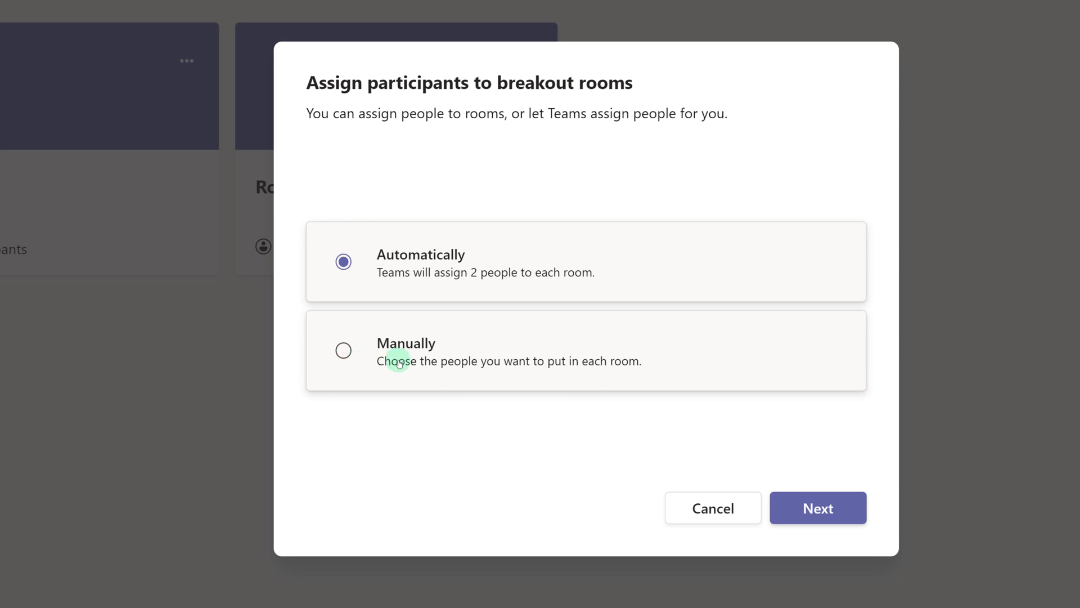
click(344, 352)
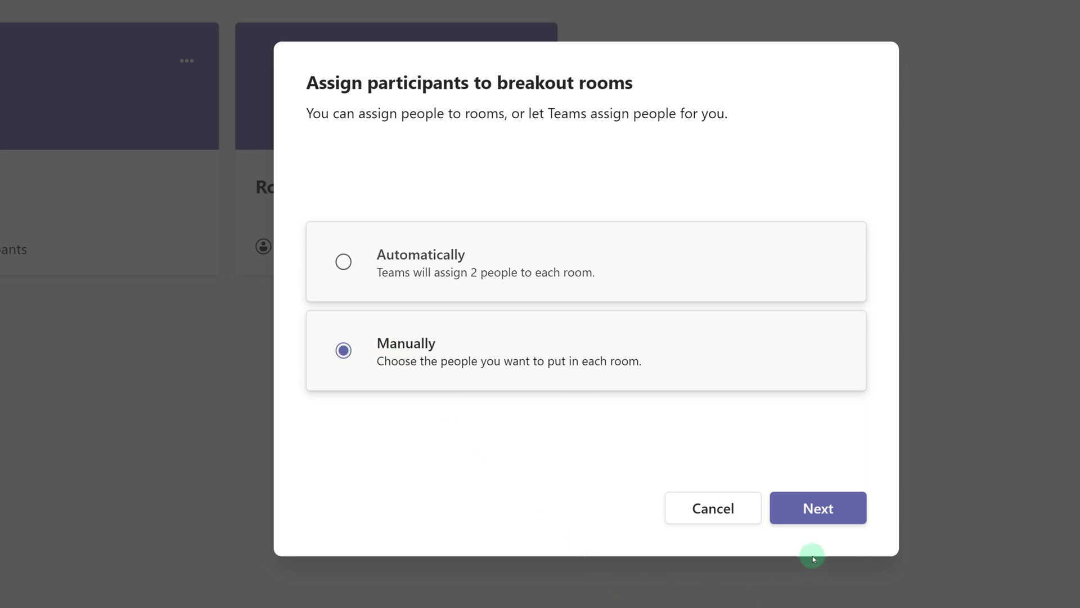
click(817, 515)
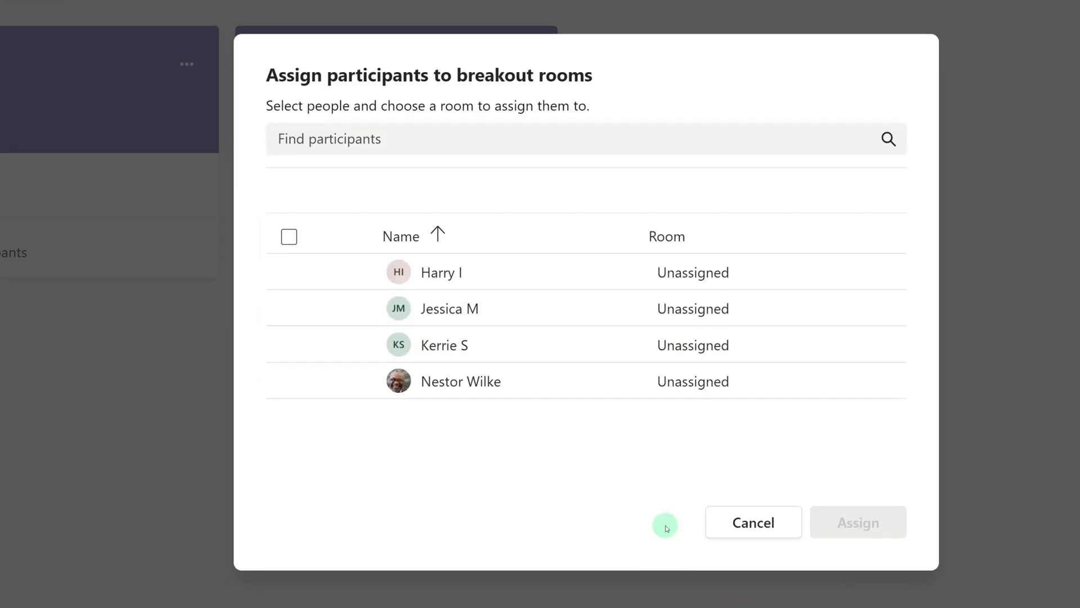
click(288, 291)
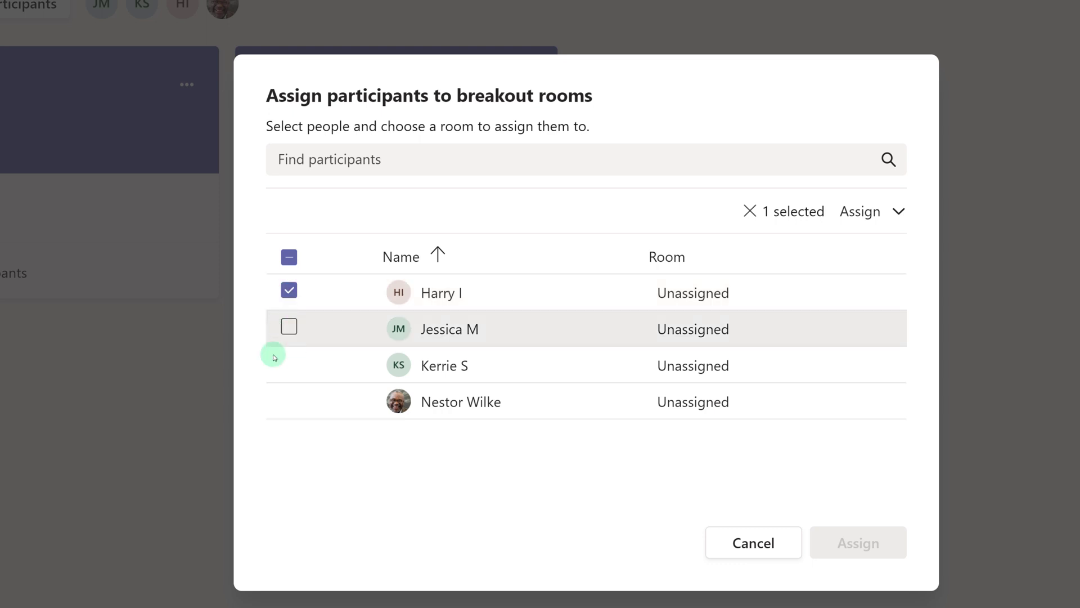
click(289, 363)
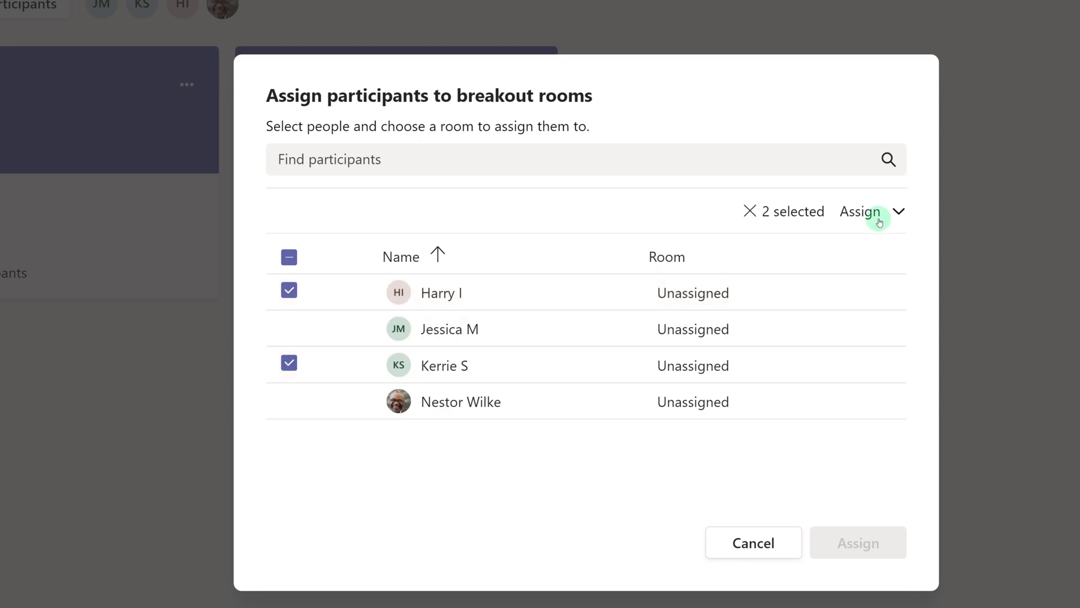
click(899, 212)
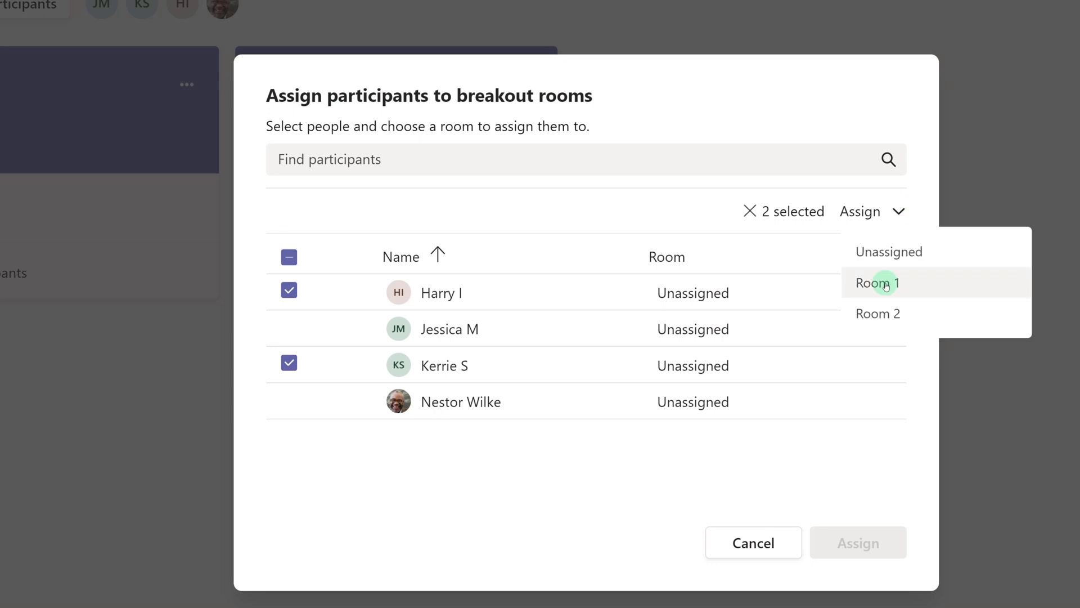
click(886, 284)
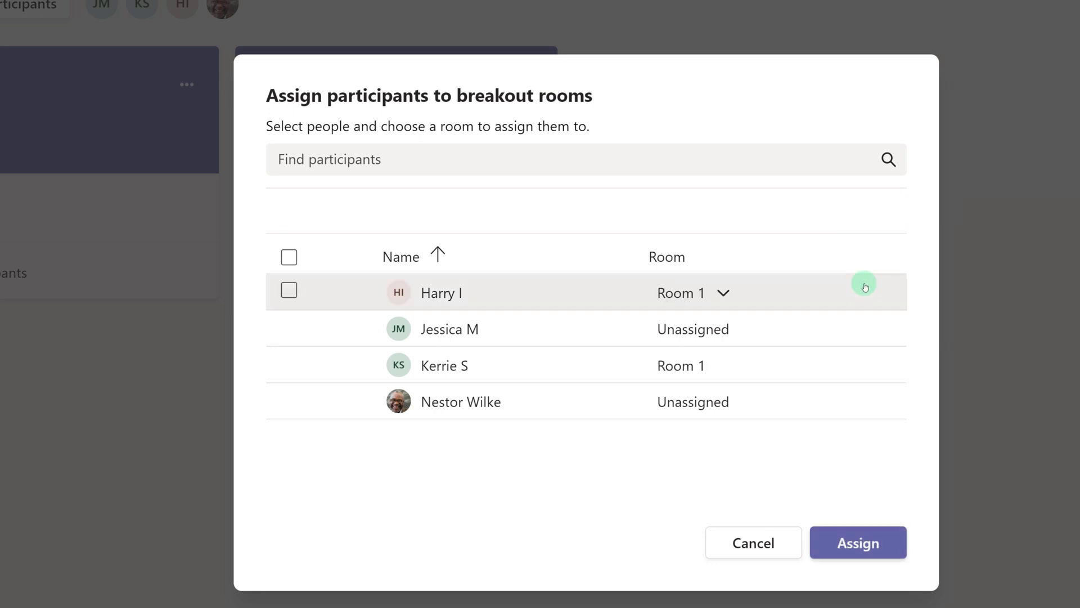
Assign the second and fourth participants to Room 2
click(290, 328)
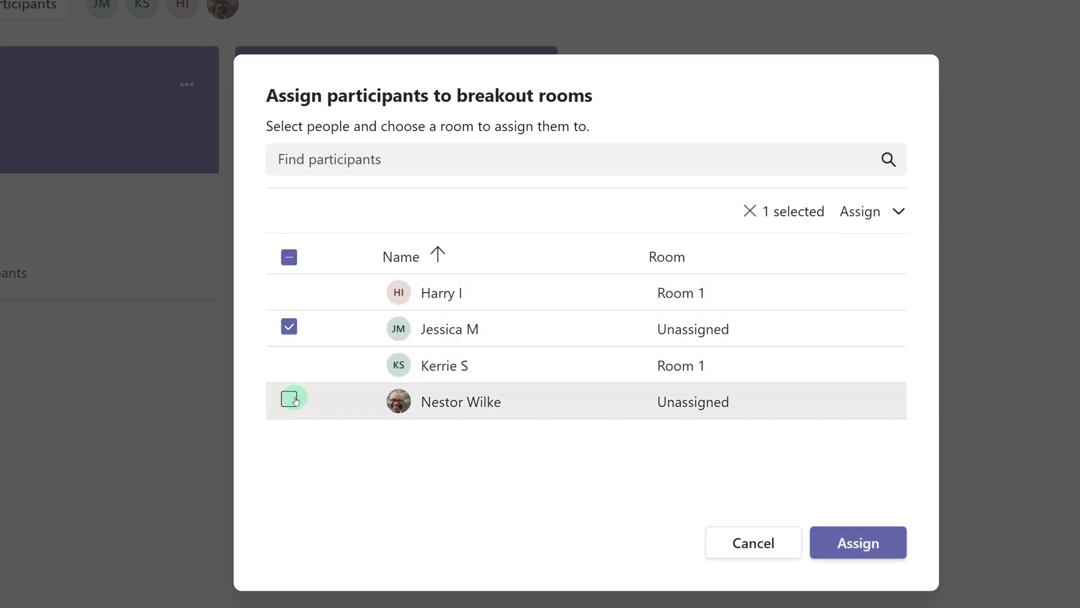
click(289, 399)
click(872, 214)
click(880, 316)
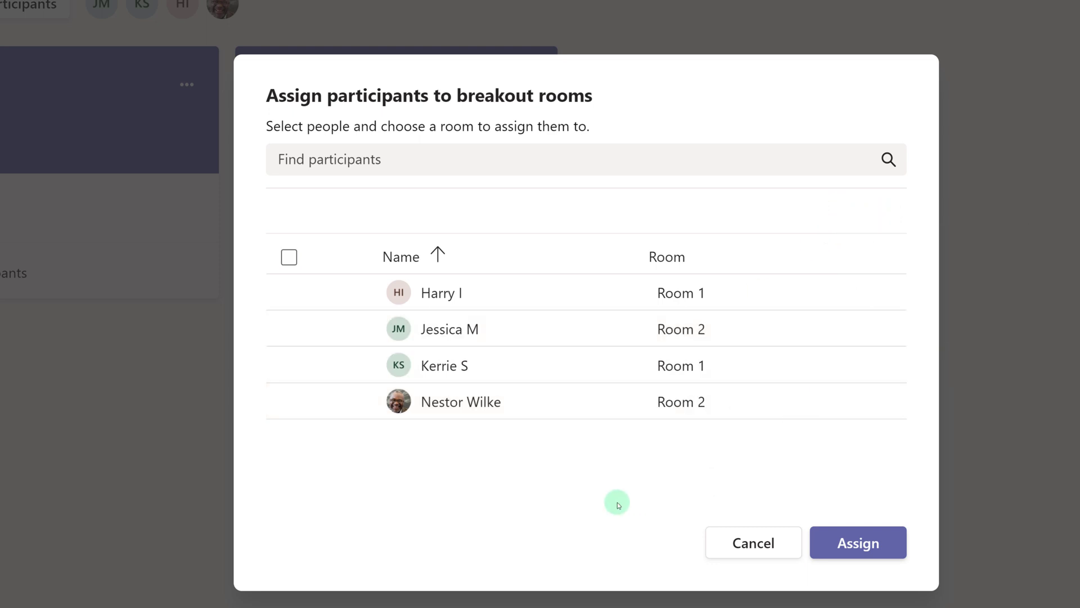
Save the room assignments and rename Room 1 to 'Marketing'
click(852, 551)
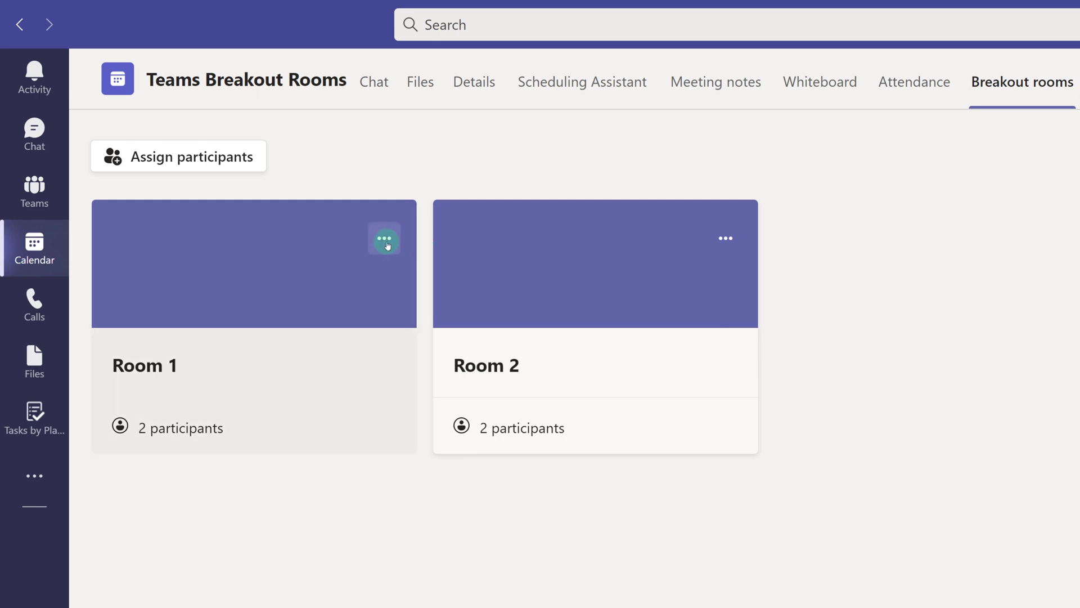
click(384, 240)
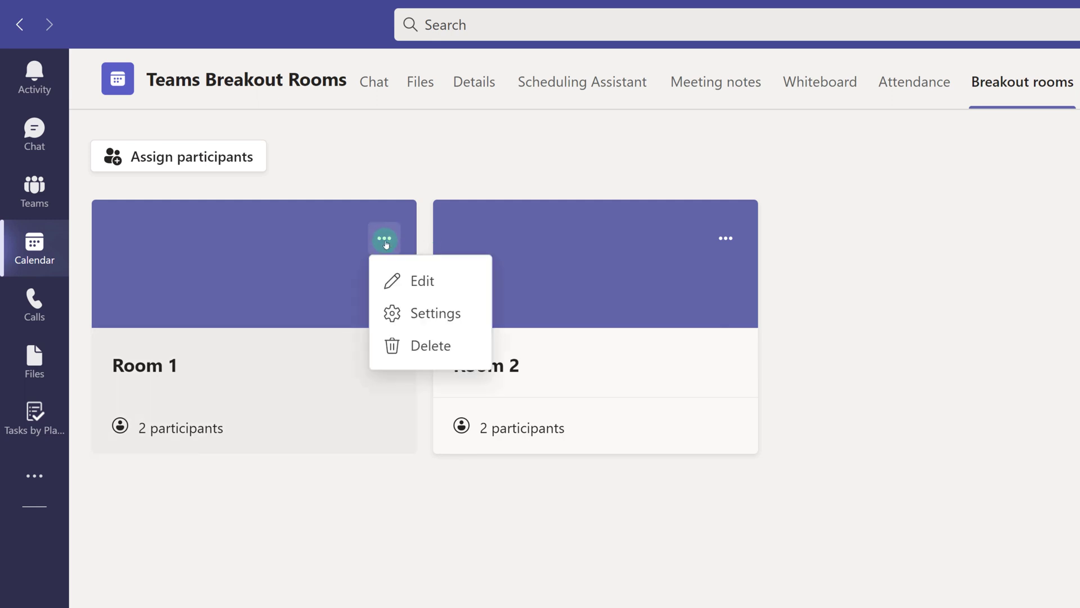
click(396, 280)
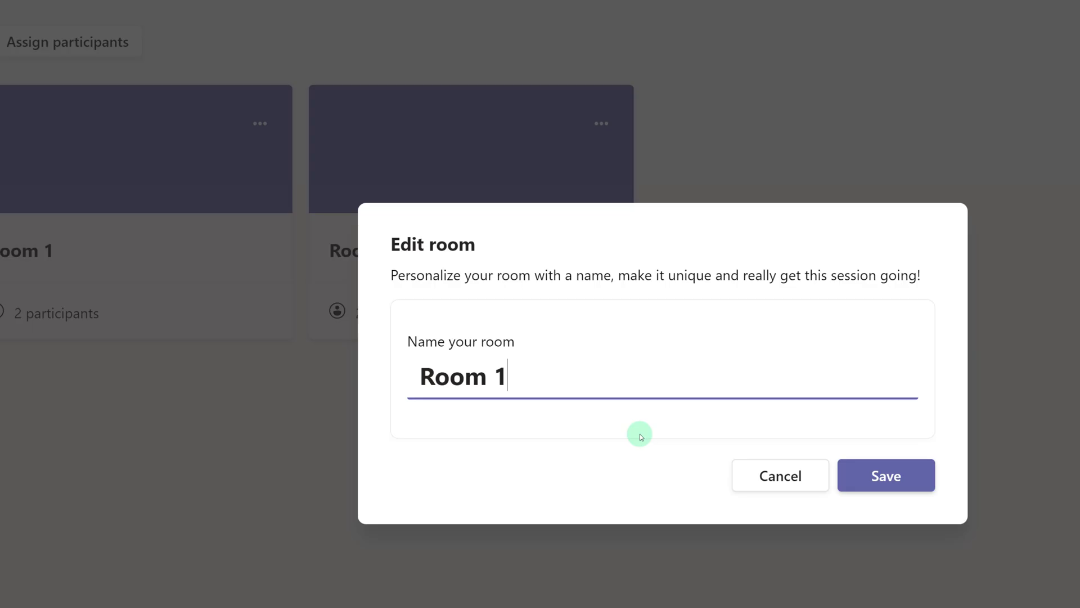
key(BackSpace)
key(BackSpace)
key(BackSpace)
key(BackSpace)
key(BackSpace)
text(M)
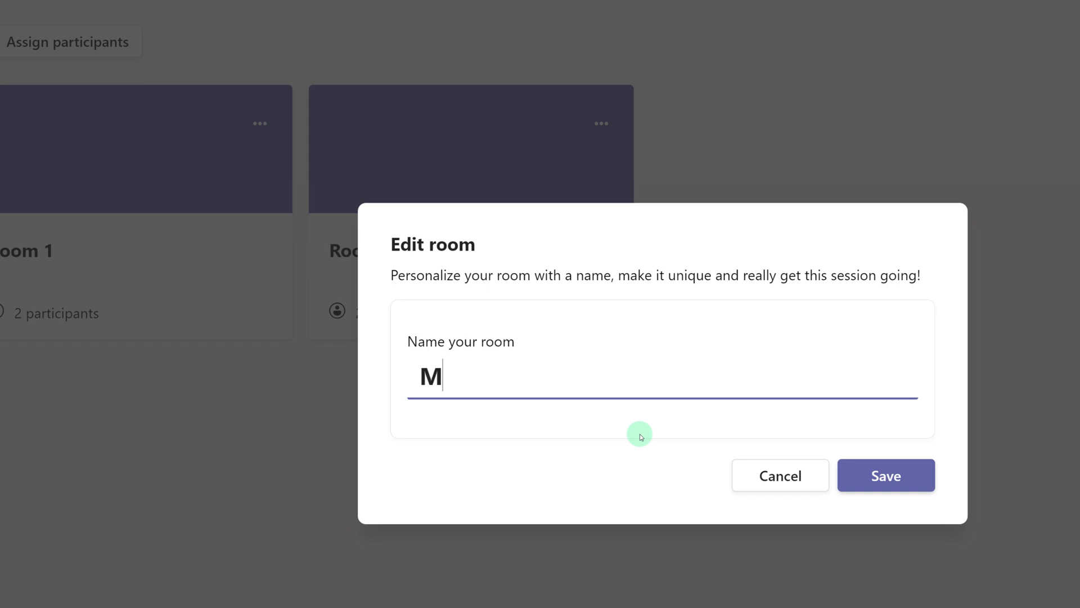
text(arketing)
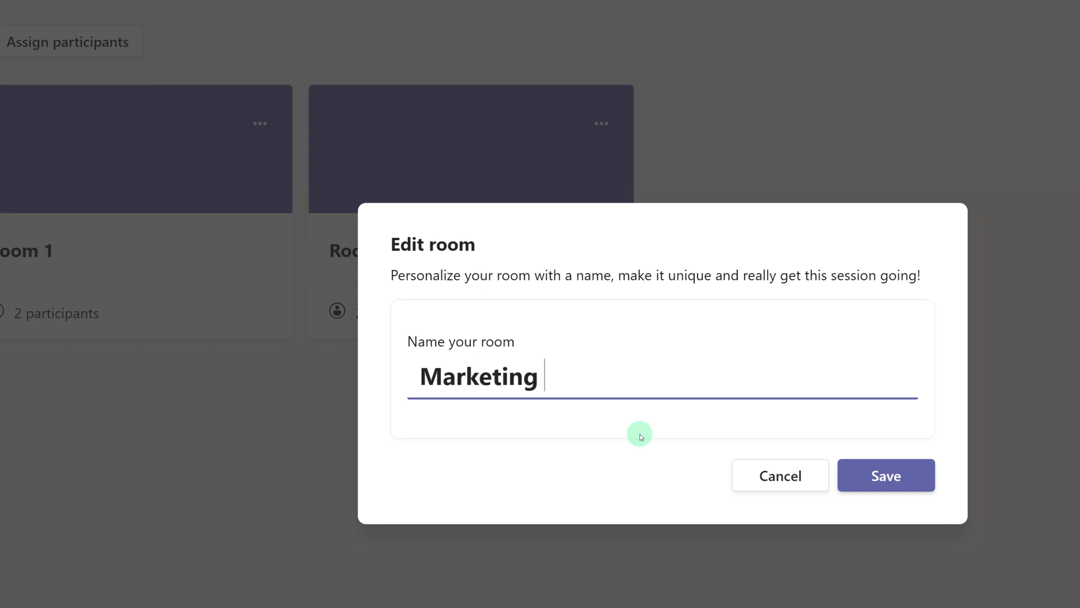
click(891, 487)
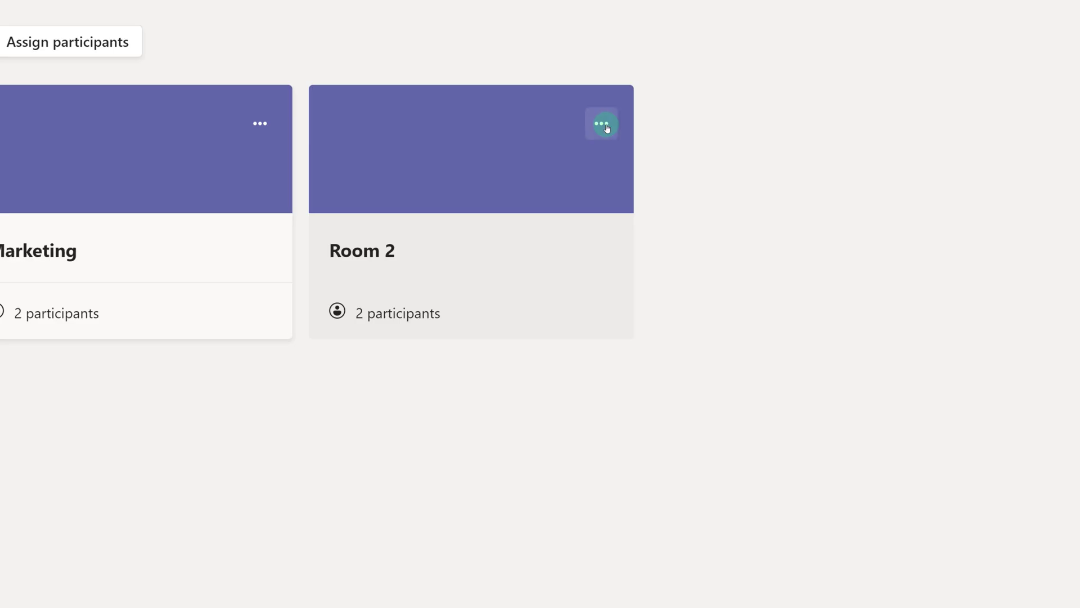
Rename Room 2 to 'Training'
click(601, 123)
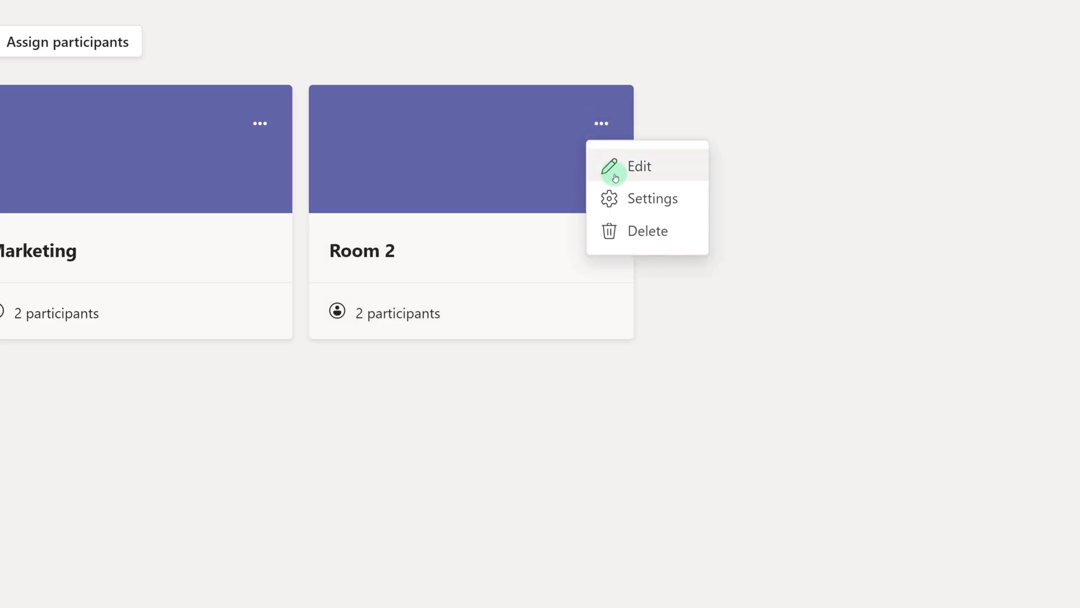
click(616, 178)
drag(513, 381, 406, 384)
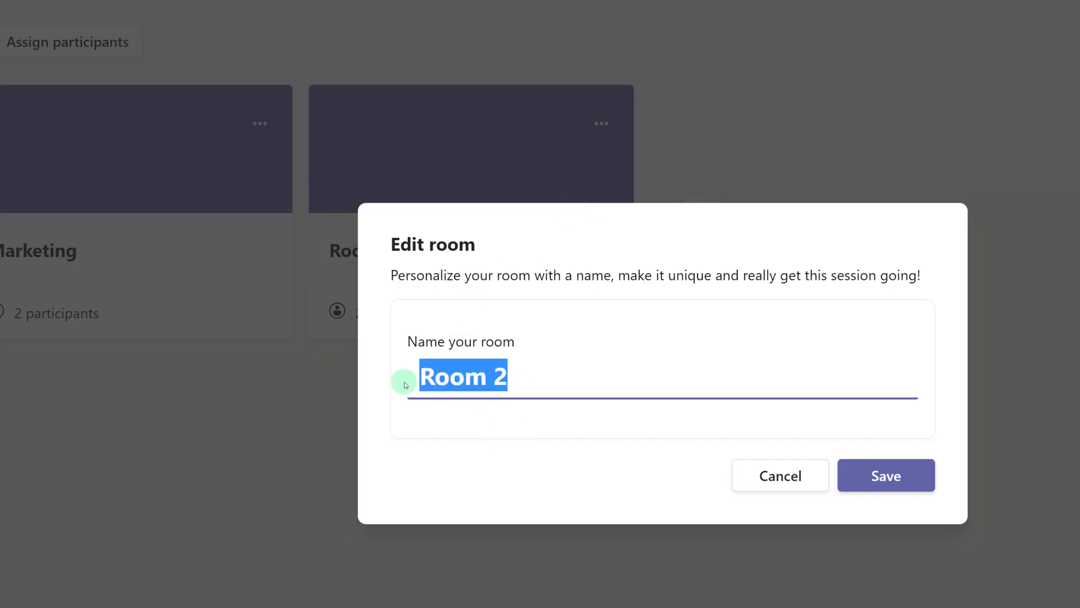
text(Training)
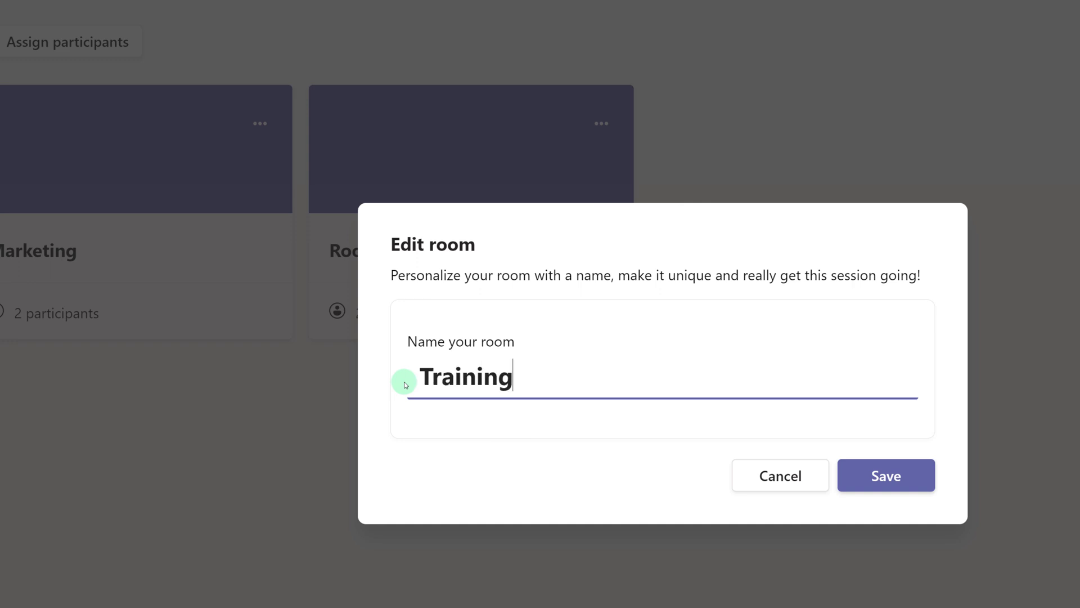
click(897, 477)
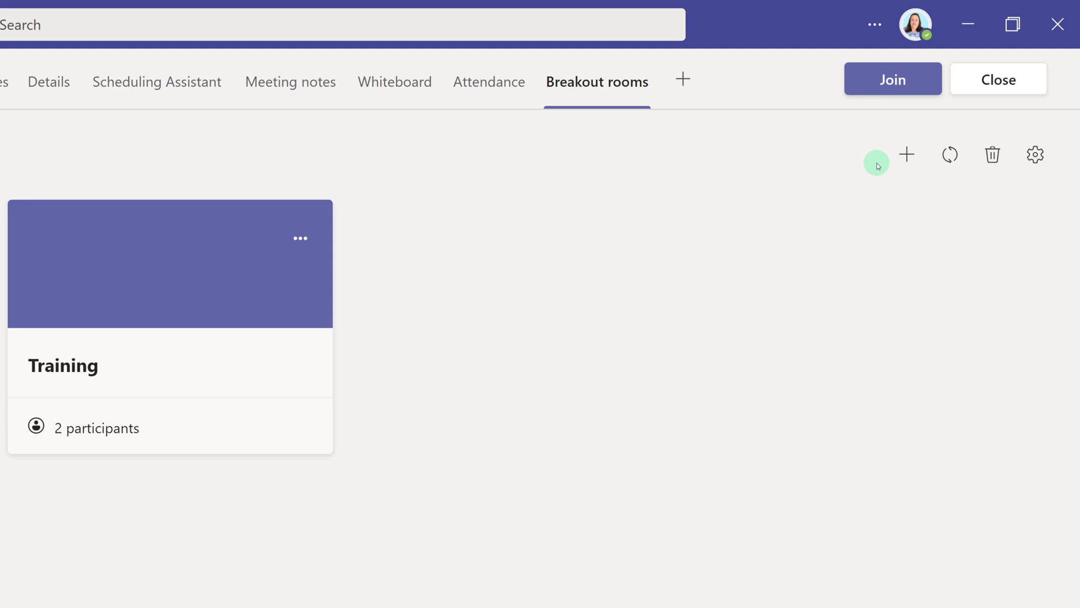
Add a Room 3 breakout room, then delete it and confirm the deletion
click(907, 162)
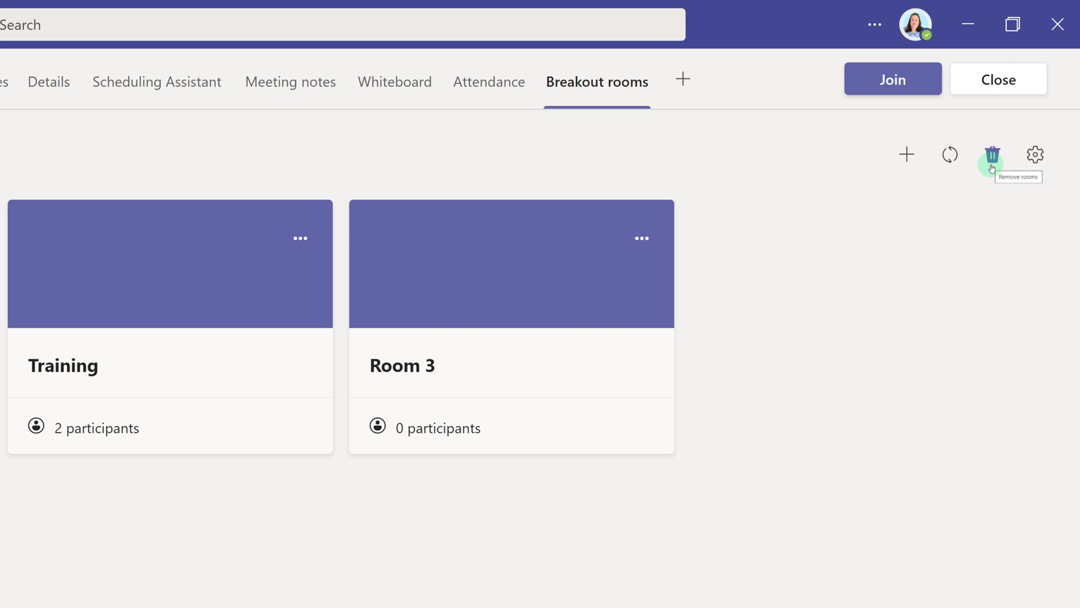
click(642, 237)
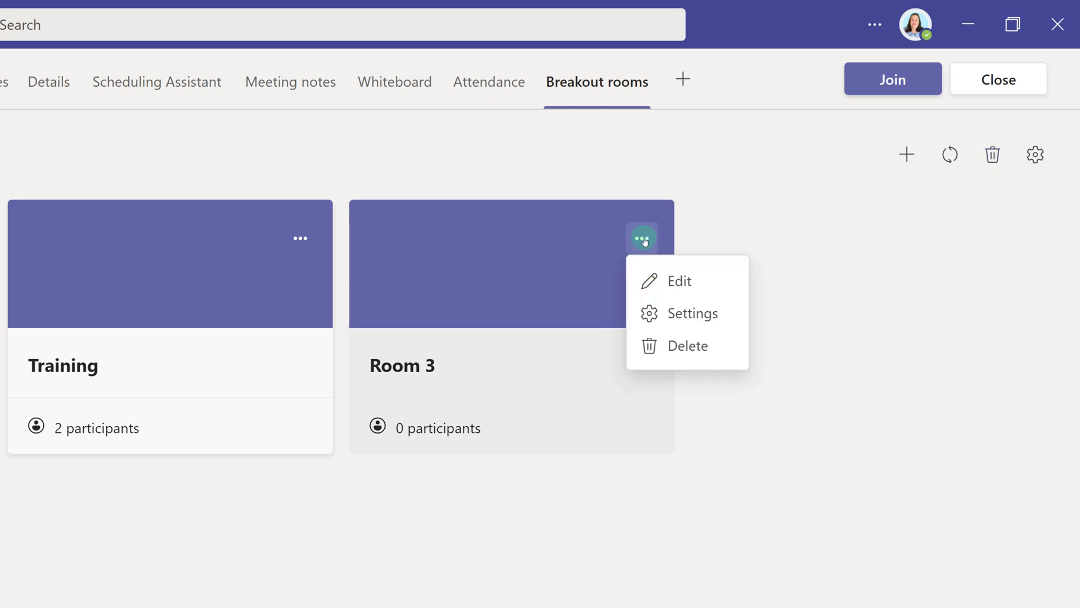
click(709, 249)
click(641, 239)
click(643, 241)
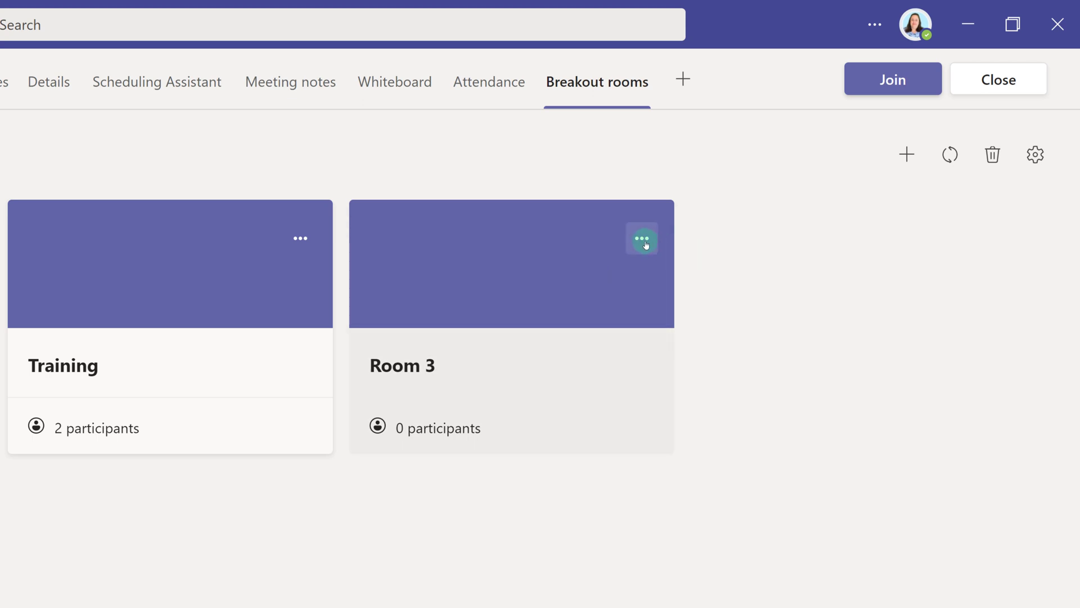
click(641, 240)
click(684, 360)
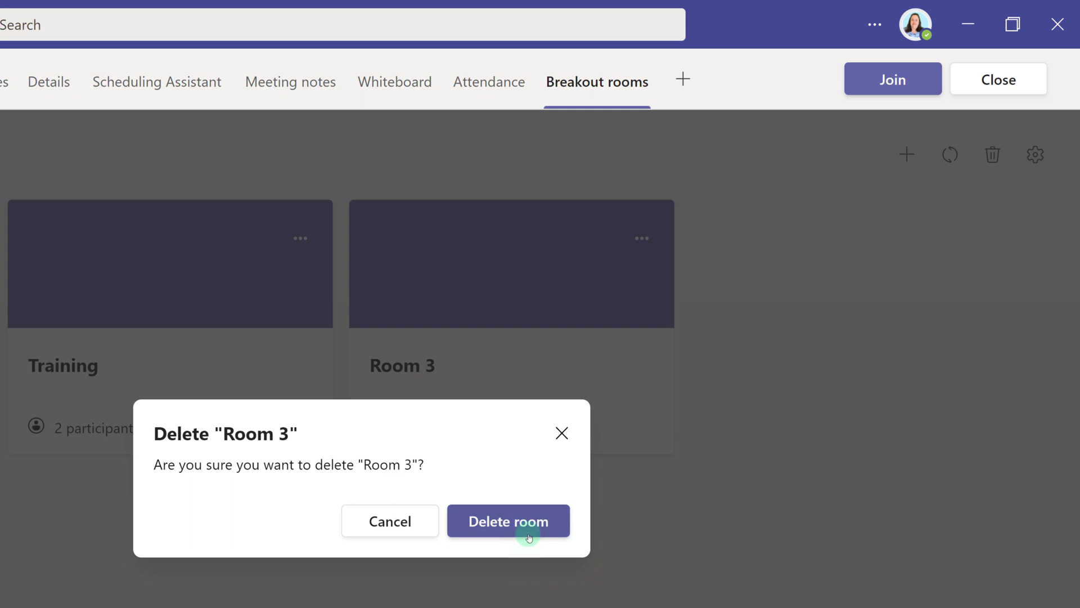
click(529, 537)
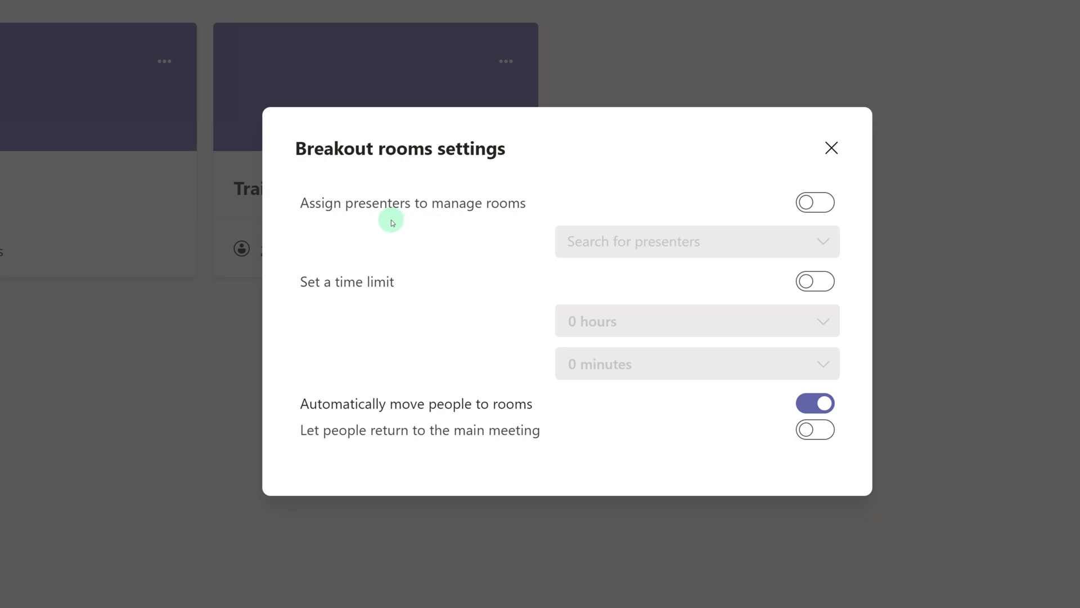
Assign two presenters, set a 15-minute time limit, and let people return to the main meeting
click(812, 208)
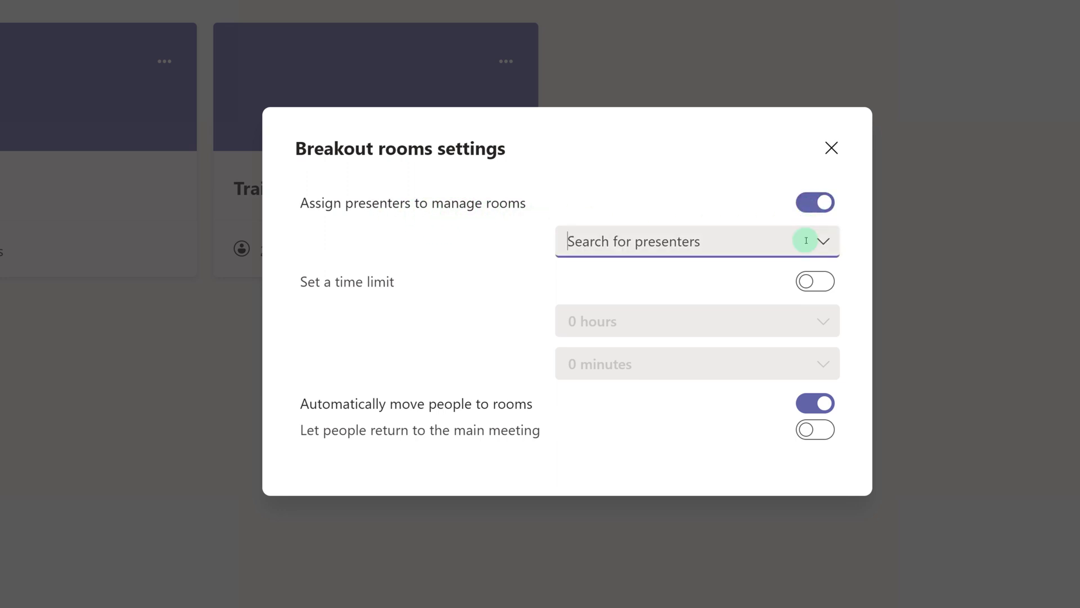
click(824, 245)
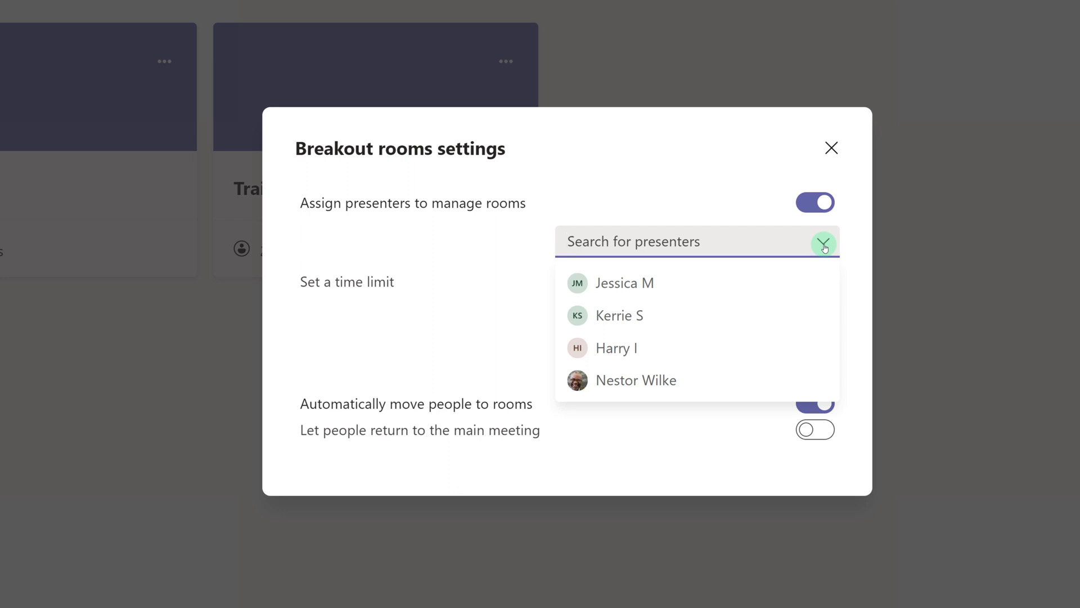
click(628, 287)
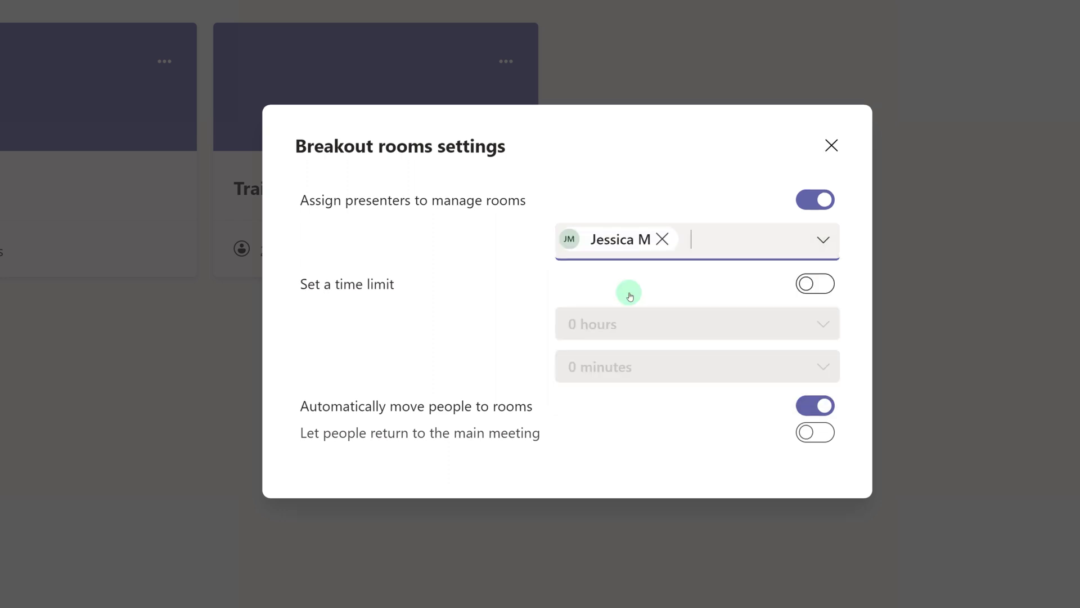
click(819, 239)
click(619, 317)
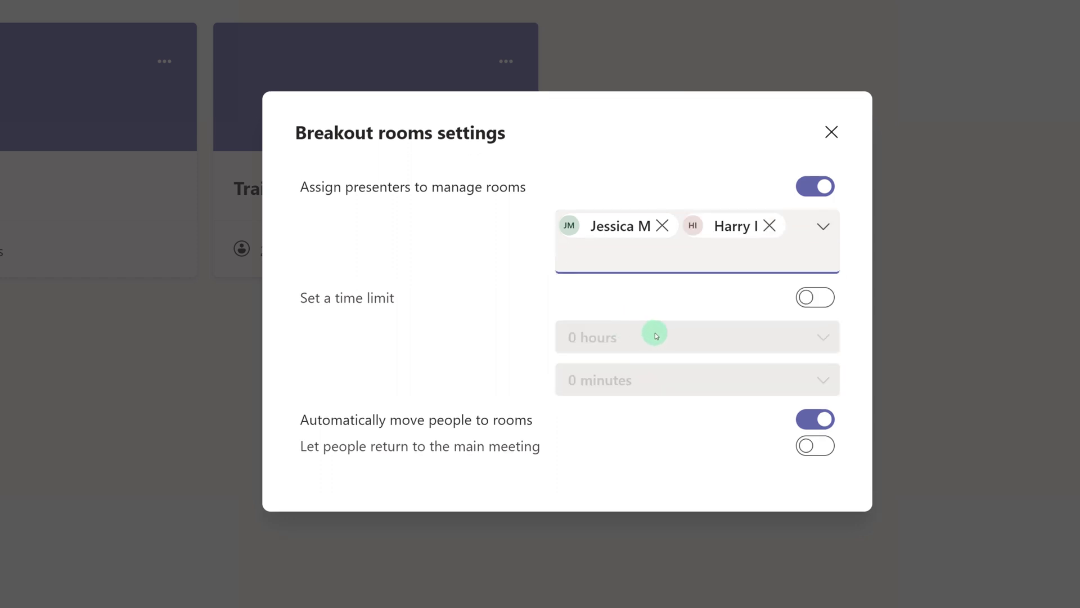
click(809, 303)
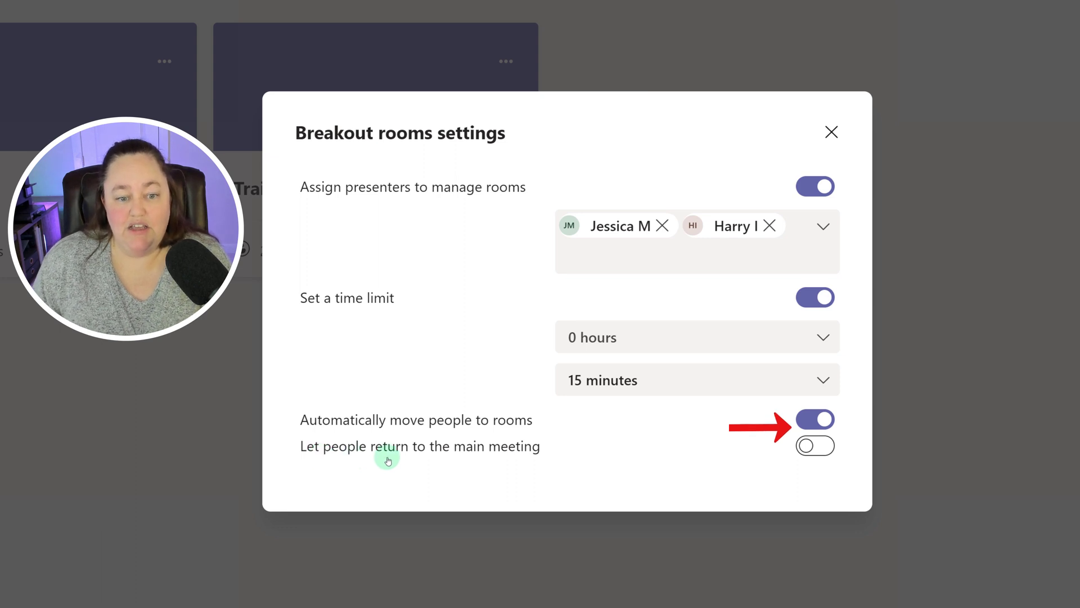
click(808, 447)
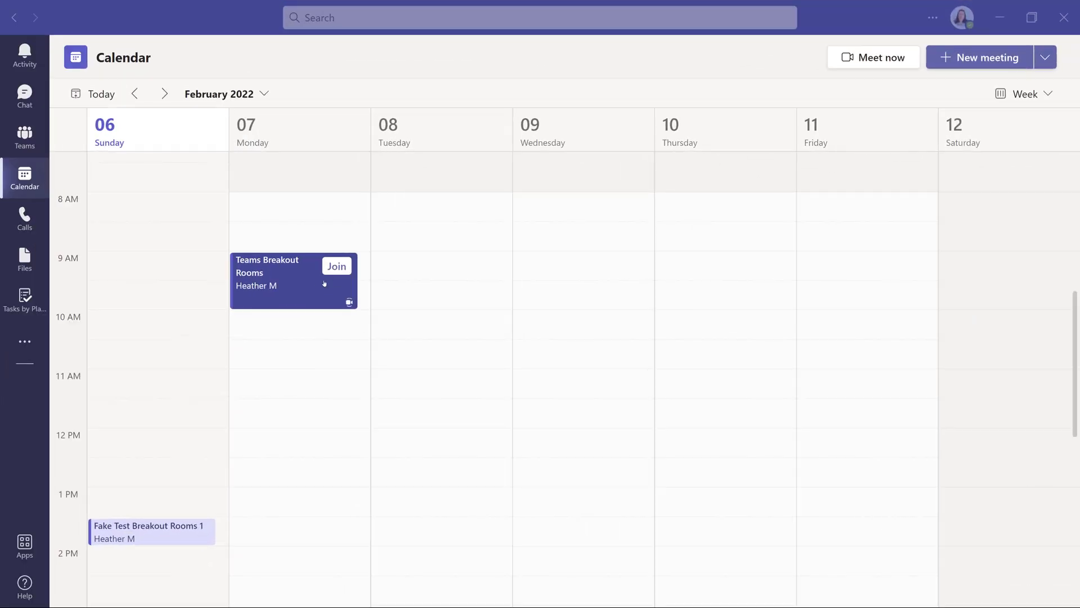
Join the Teams Breakout Rooms meeting with the mic off and maximize its window
click(336, 267)
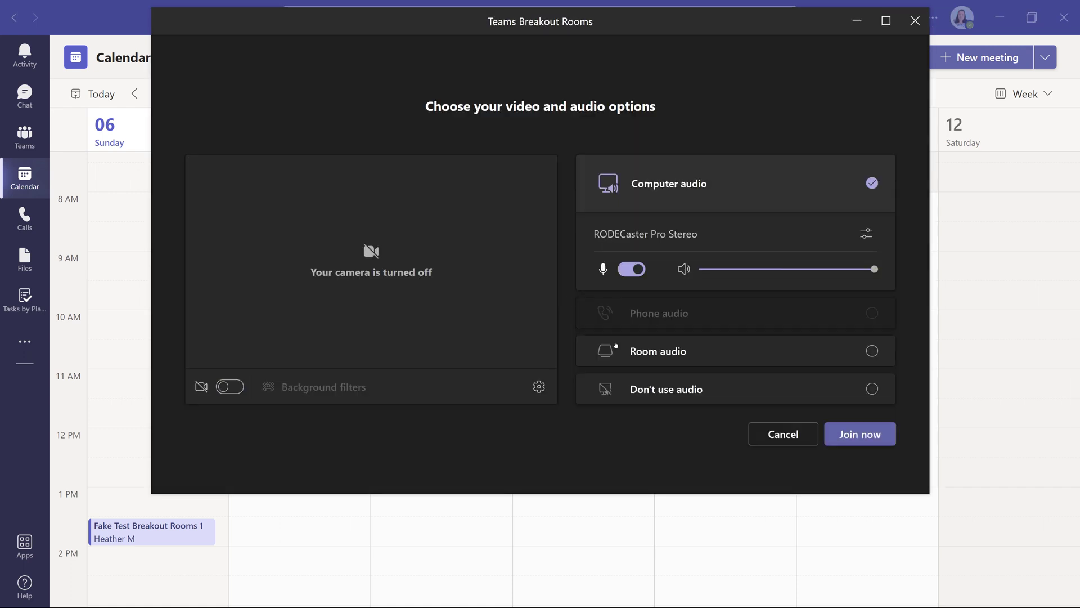
click(632, 269)
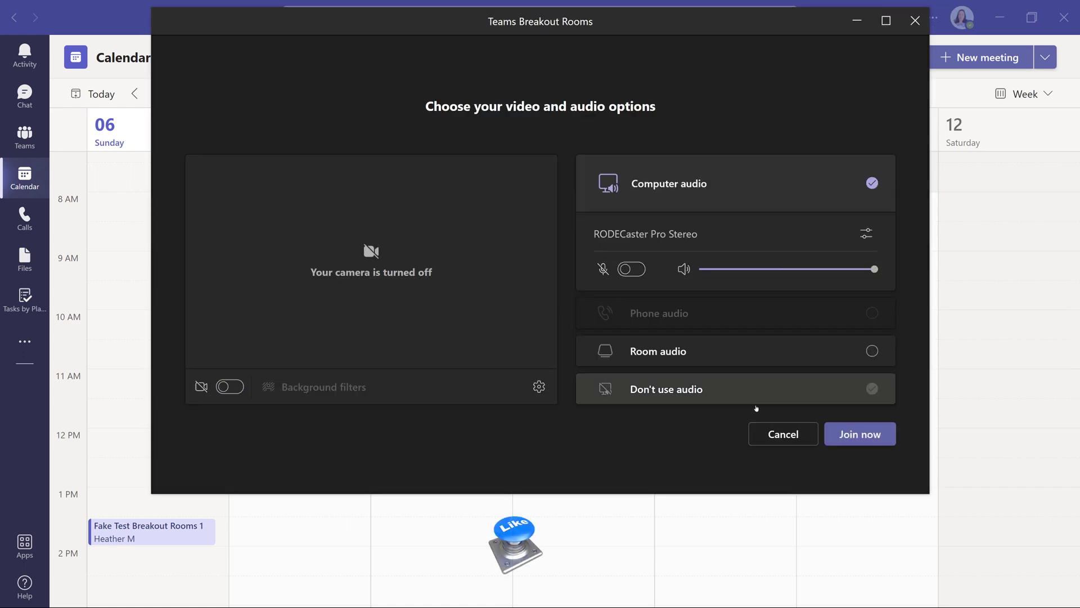
click(854, 438)
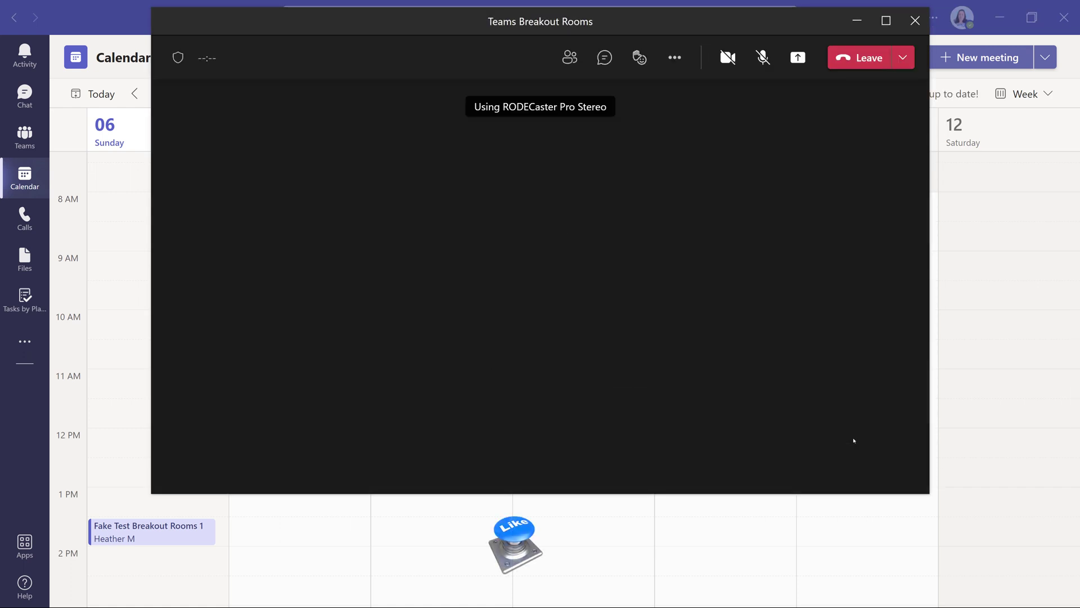
click(887, 23)
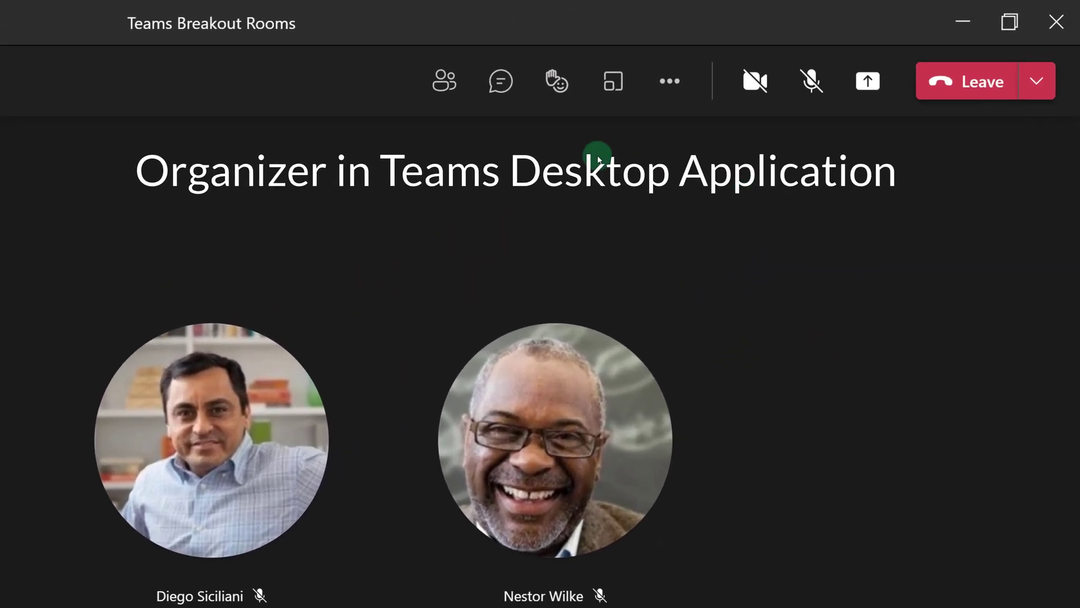
Reassign one participant from Marketing to Training, leaving Marketing with 2 and Training with 4
click(613, 99)
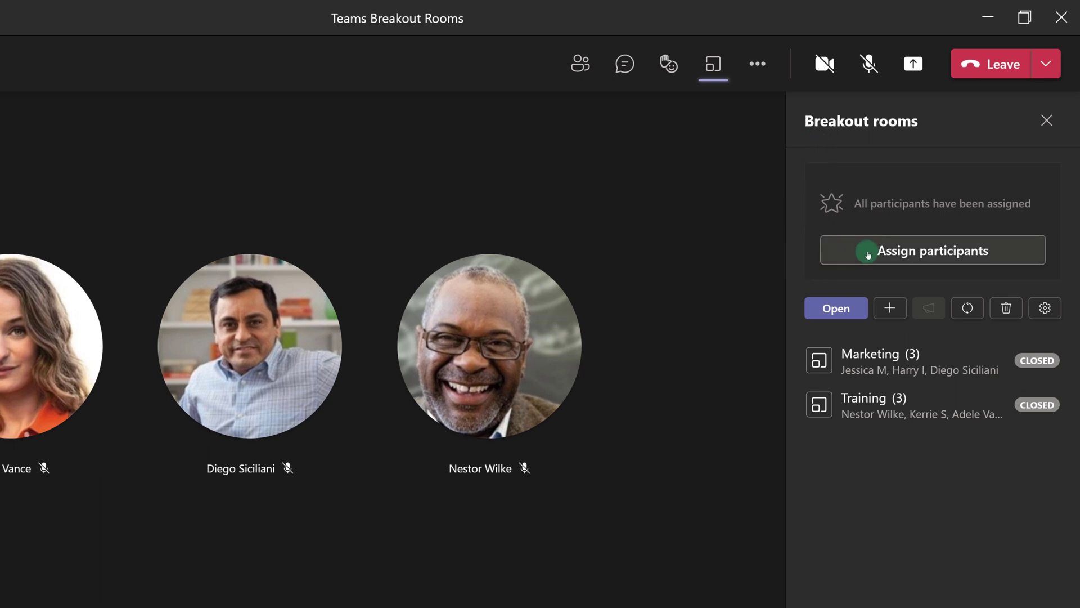
click(865, 253)
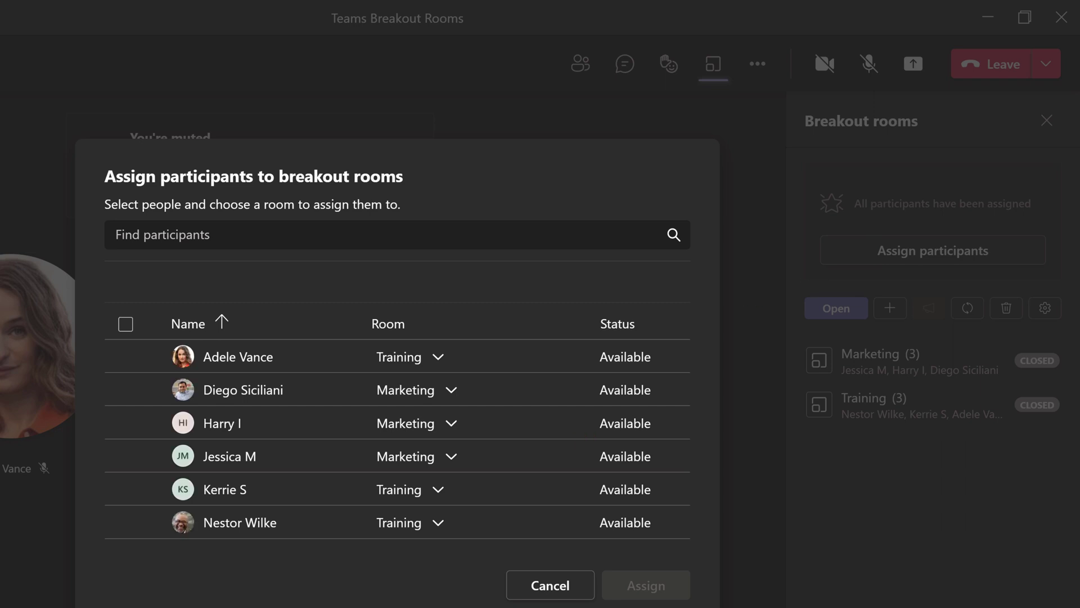
click(125, 388)
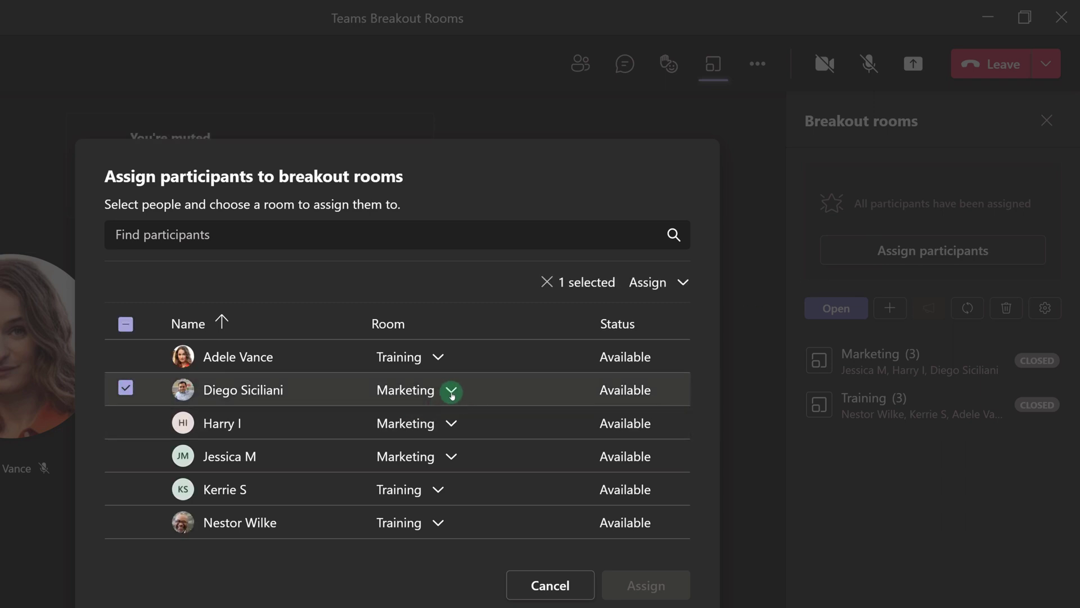
click(452, 391)
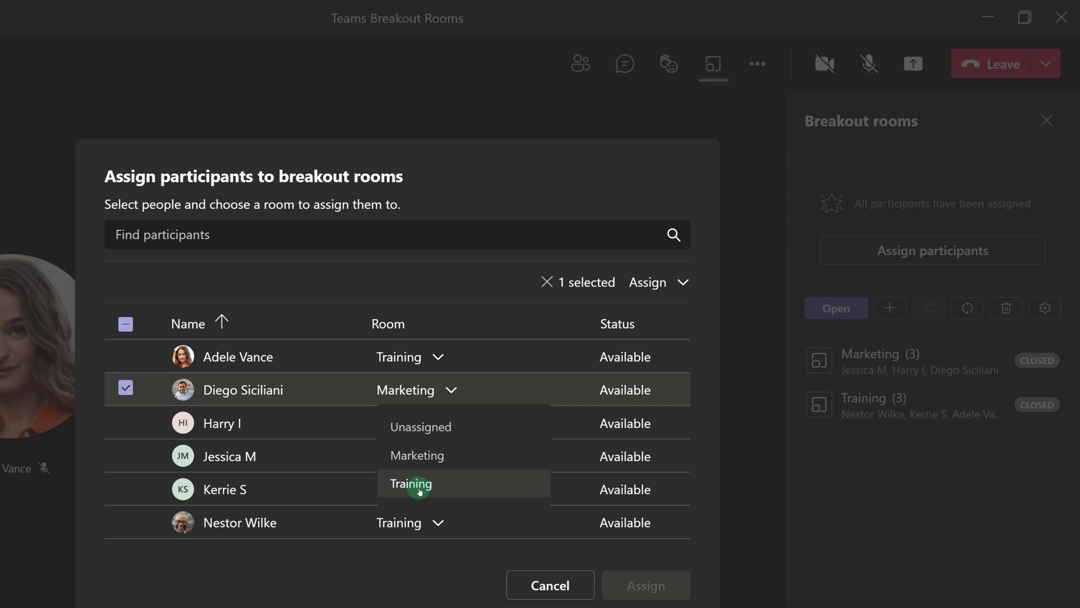
click(419, 490)
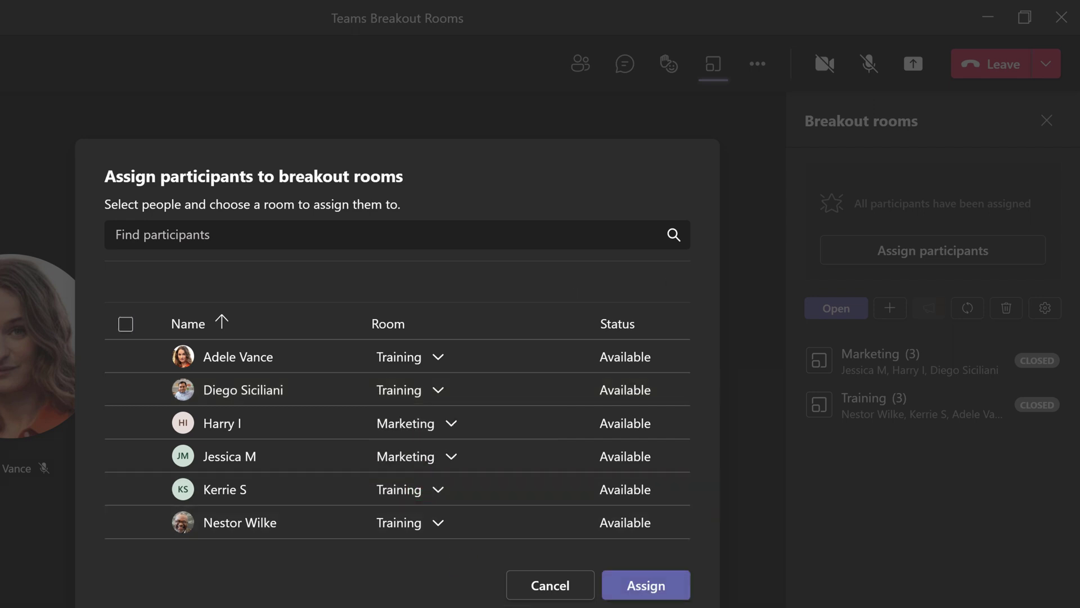
click(636, 593)
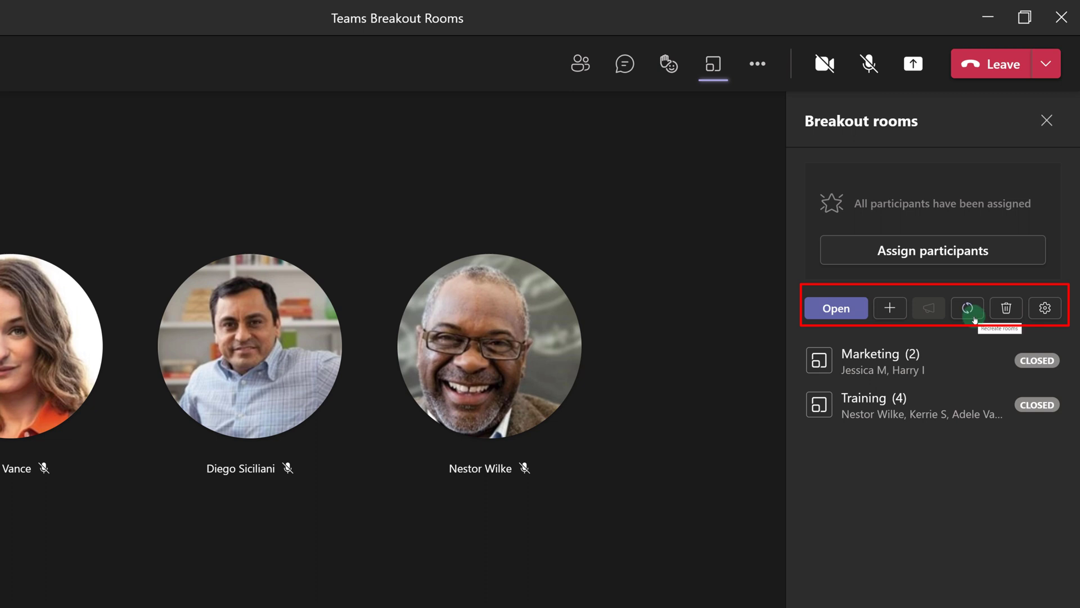
Review the breakout room time-limit settings, then open the Marketing and Training rooms
click(1043, 309)
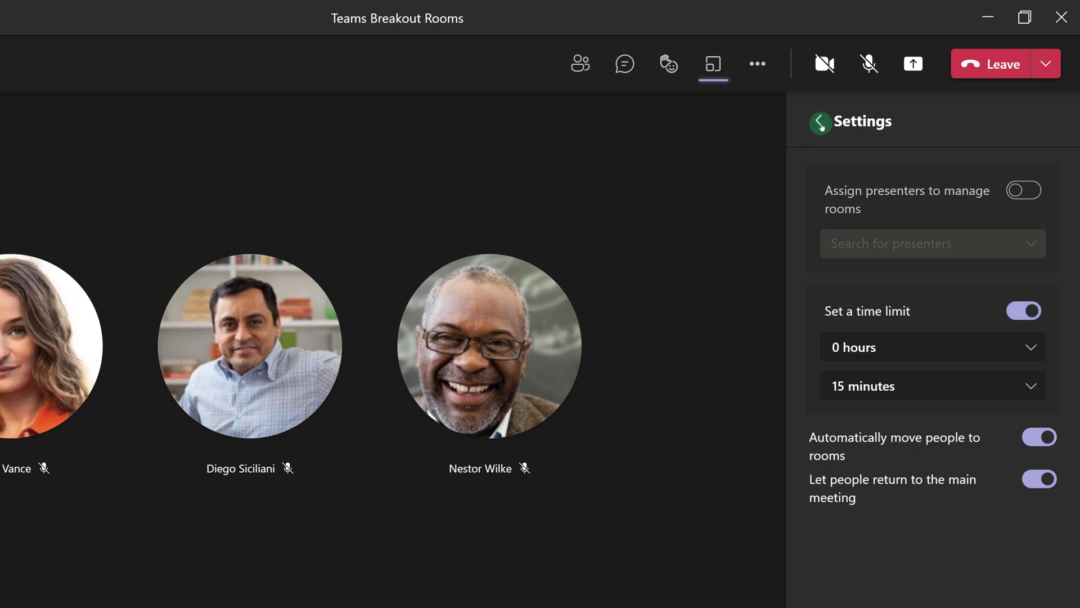
click(821, 124)
click(827, 318)
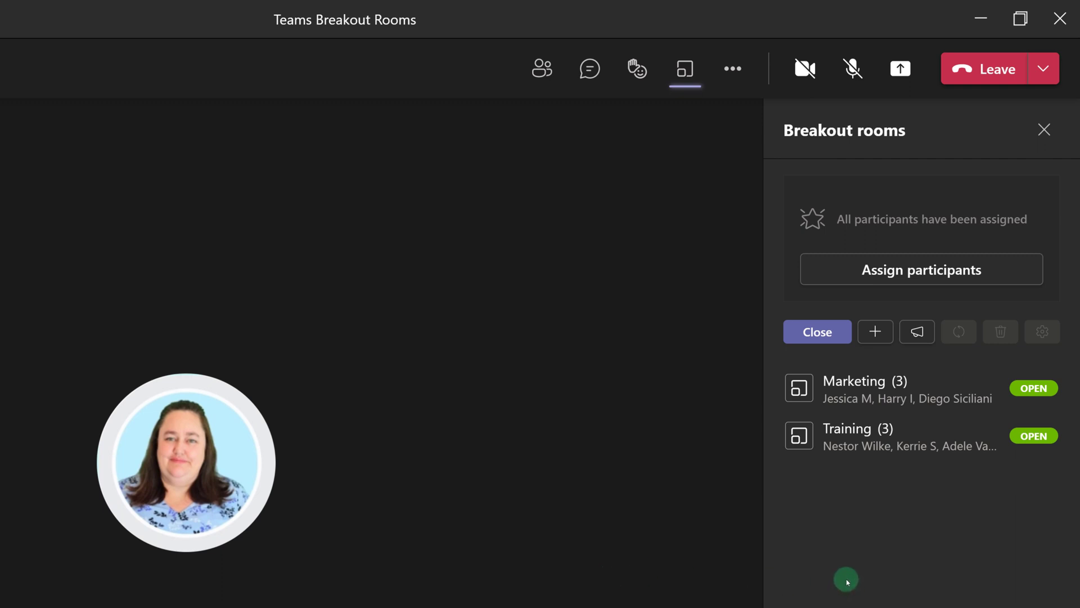
Join the Marketing breakout room as organizer, move its window aside, then return to the main meeting
mouse_move(976, 400)
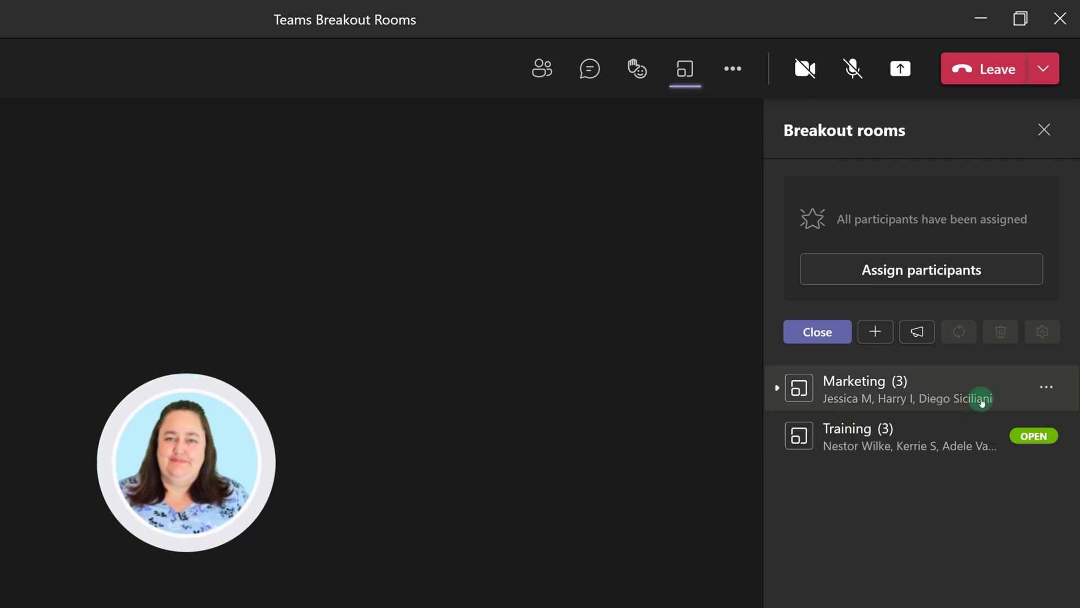
click(1051, 389)
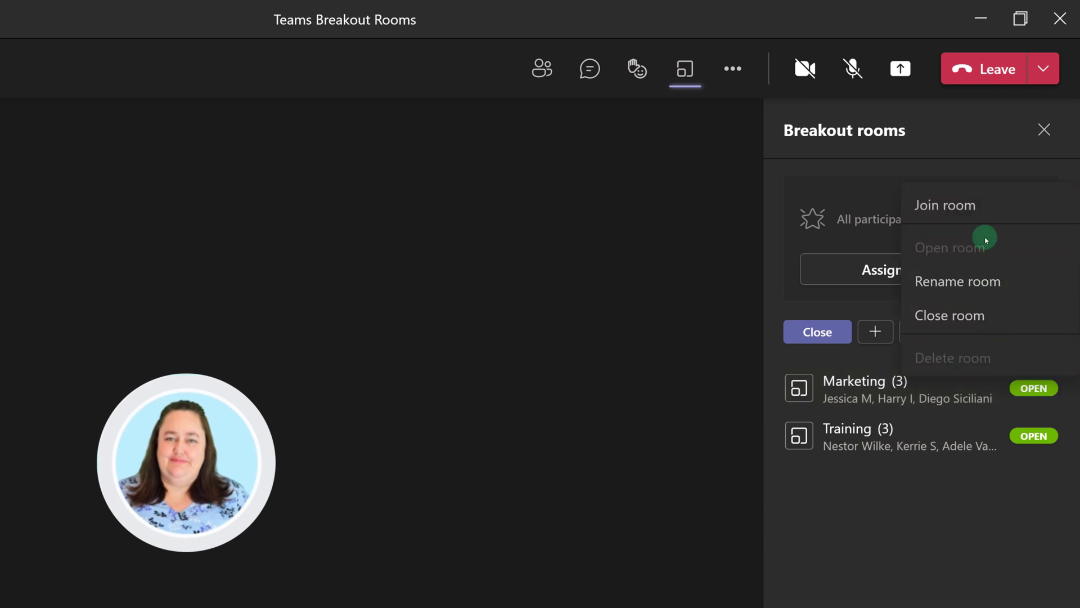
click(960, 207)
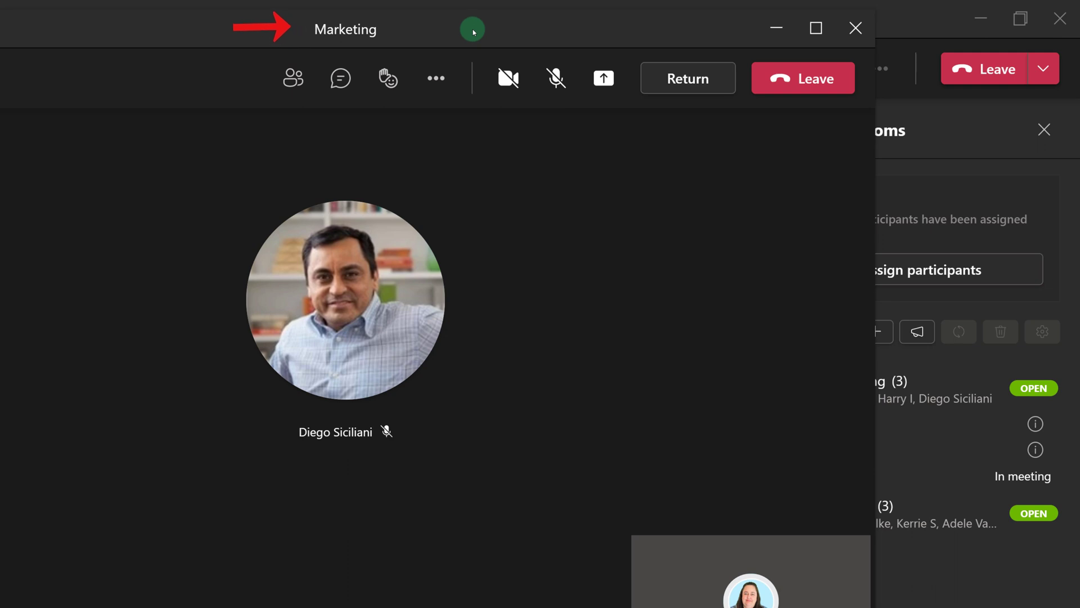
drag(473, 32, 432, 62)
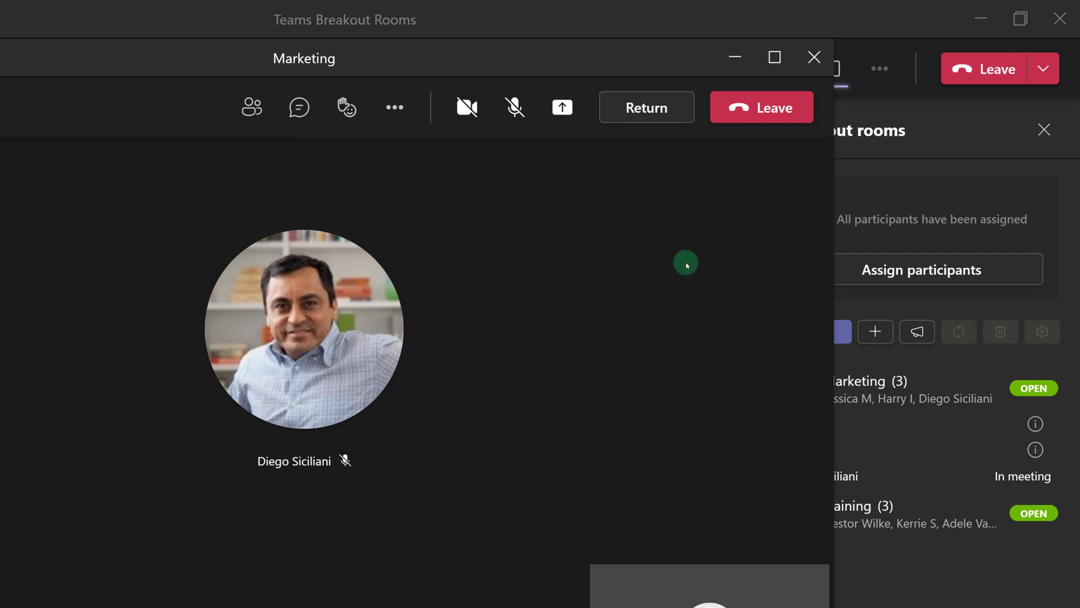
click(640, 109)
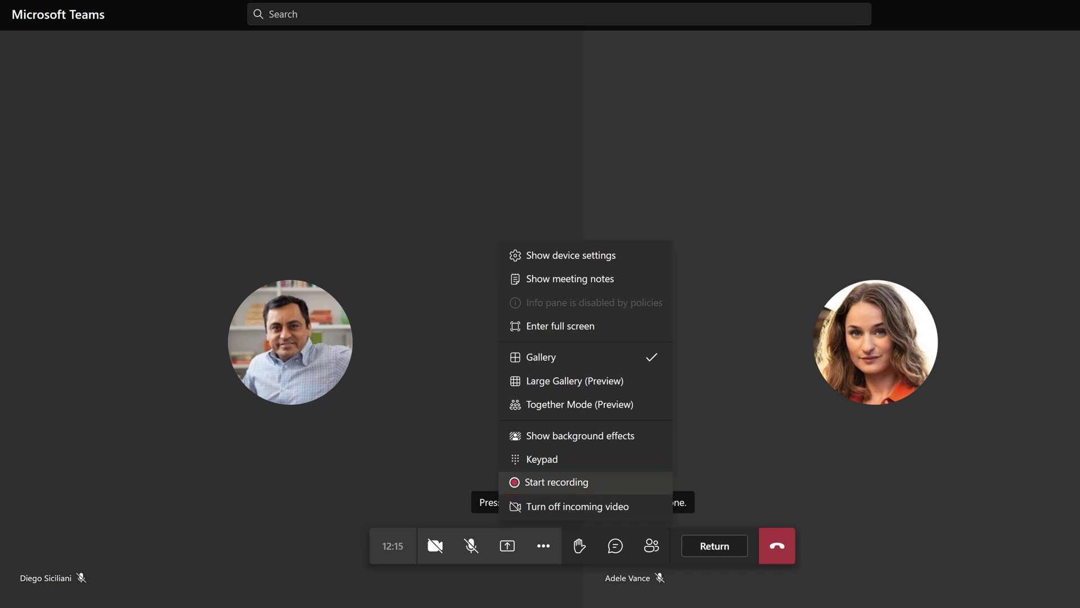
Dismiss the More actions menu and bring up the content sharing tray
key(Escape)
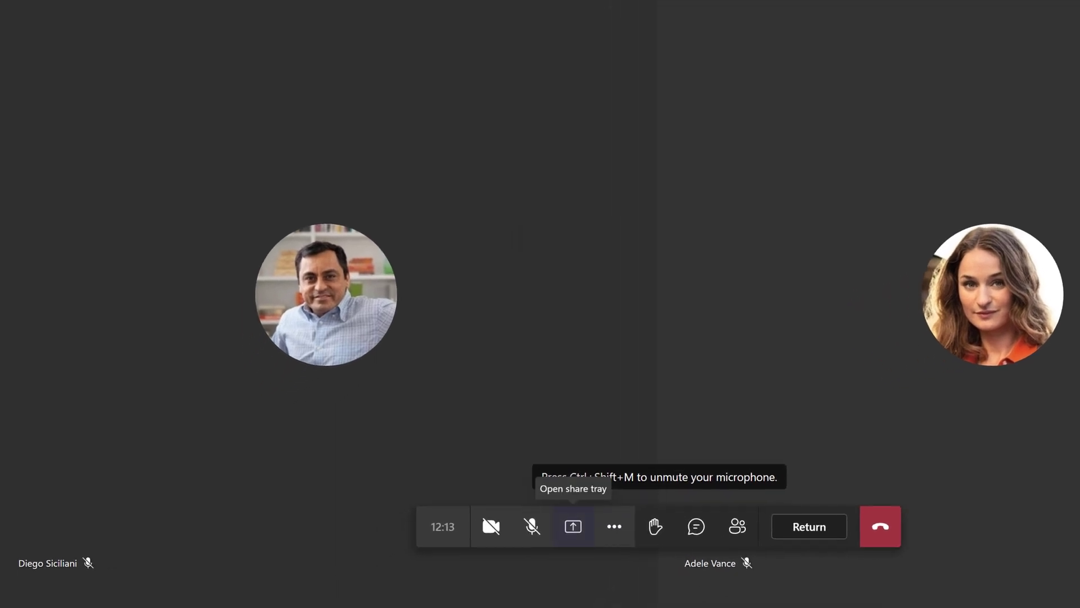
key(ctrl+shift+e)
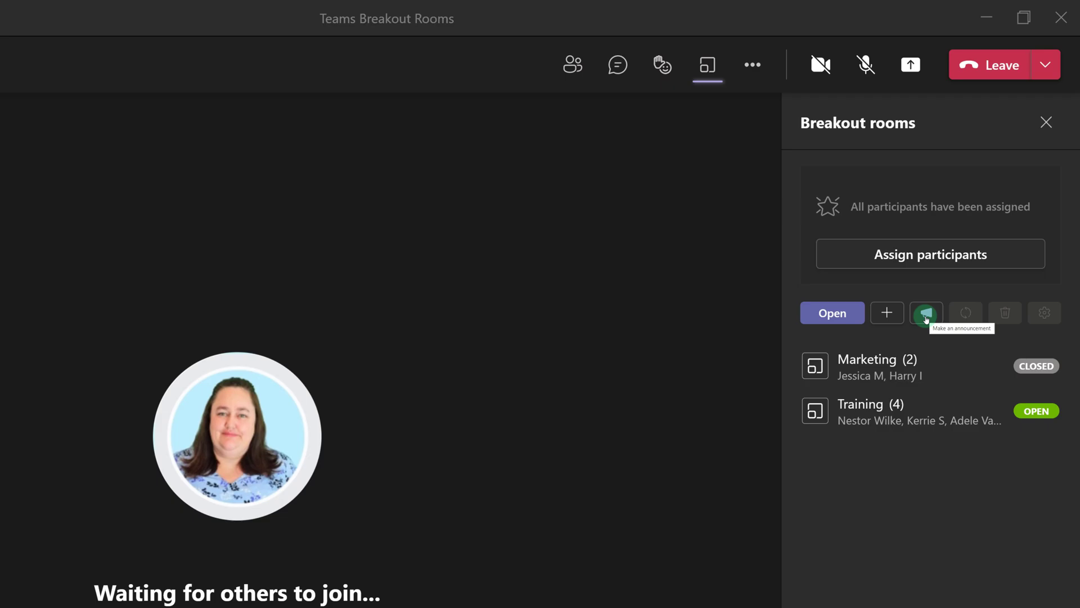
Send the announcement 'Breakout Rooms End in 5 Min' to all breakout rooms
click(926, 317)
text(Bre)
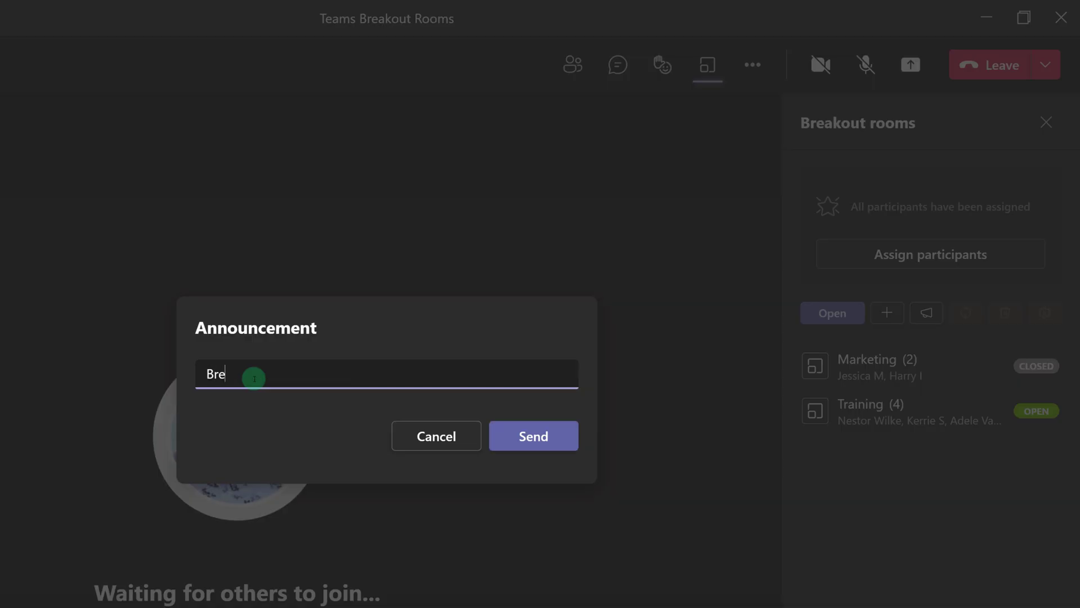
text(akout Rooms End in 5 Min)
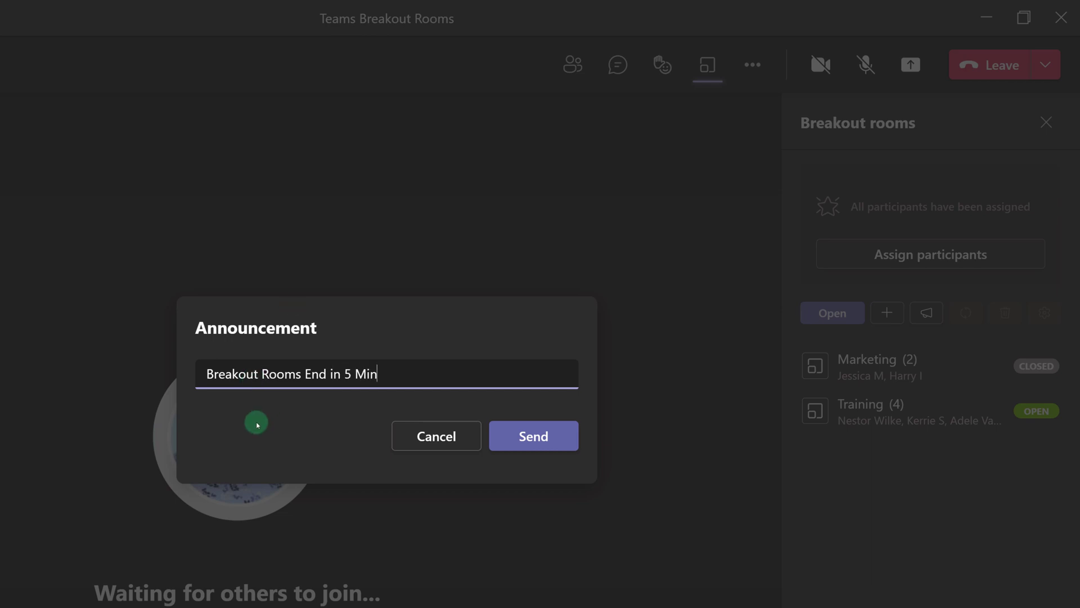
click(537, 447)
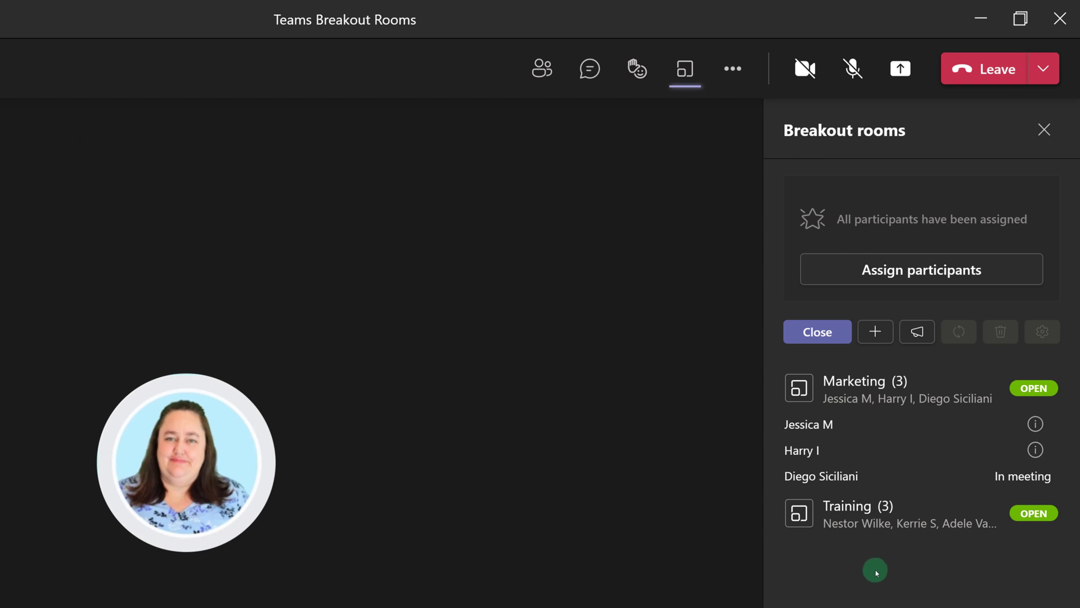
Close both breakout rooms, then leave the meeting
click(801, 335)
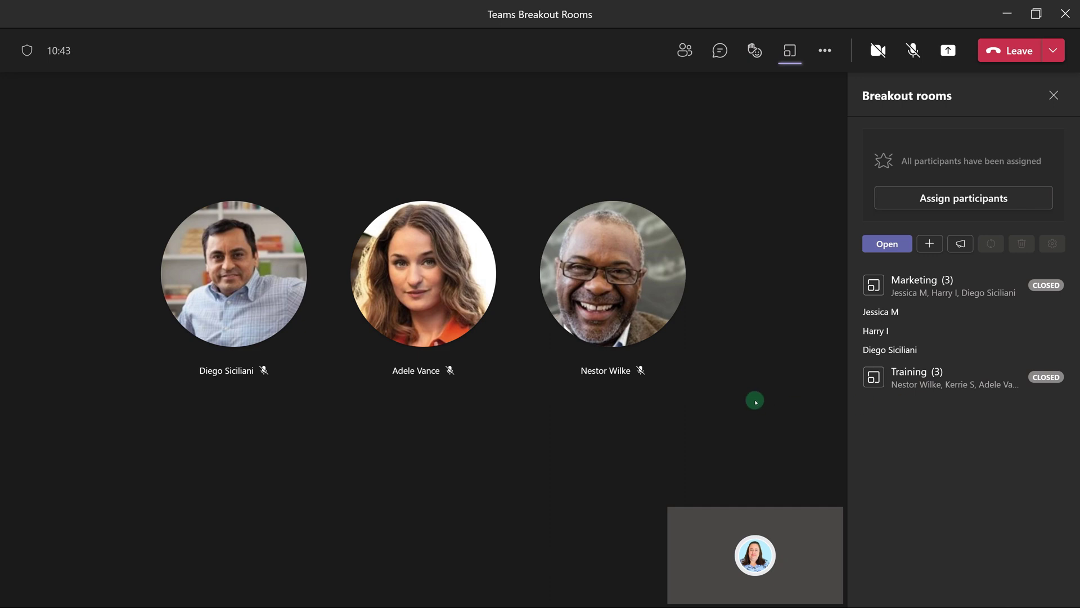
click(1019, 54)
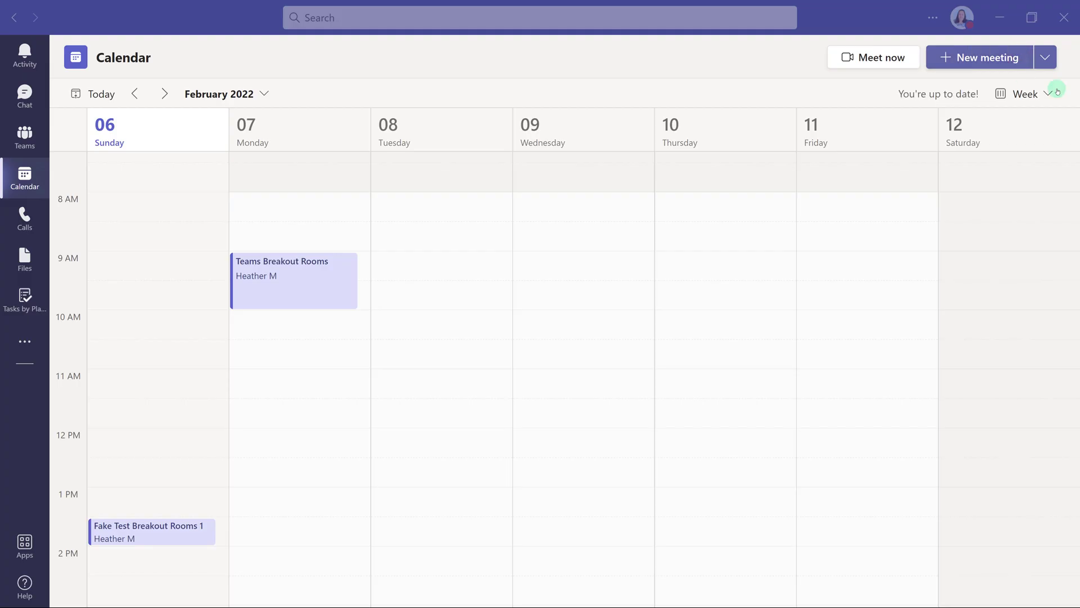